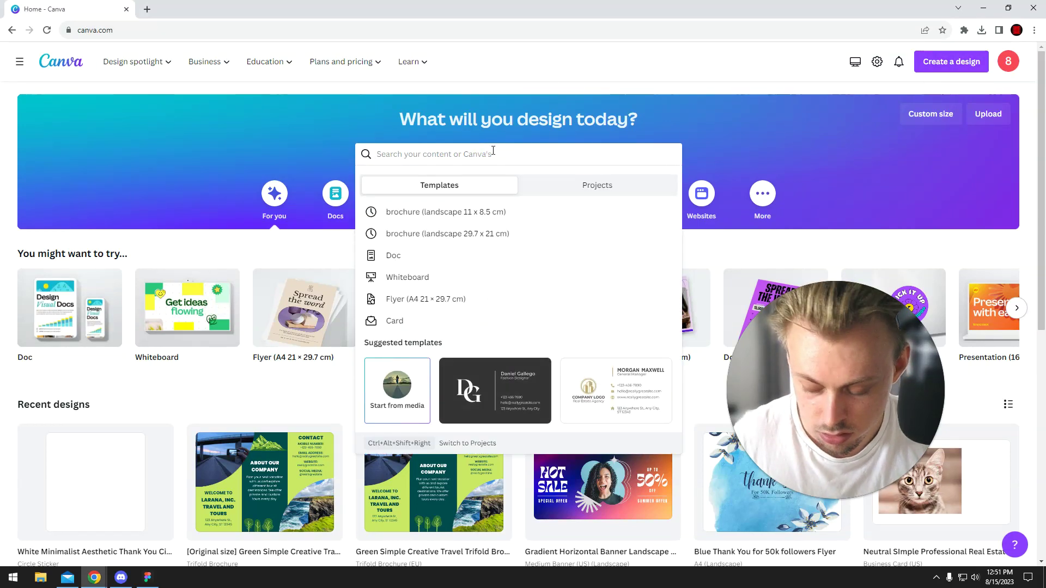
Step: Search for double sided flyer templates and scroll through the results
text(flyer double)
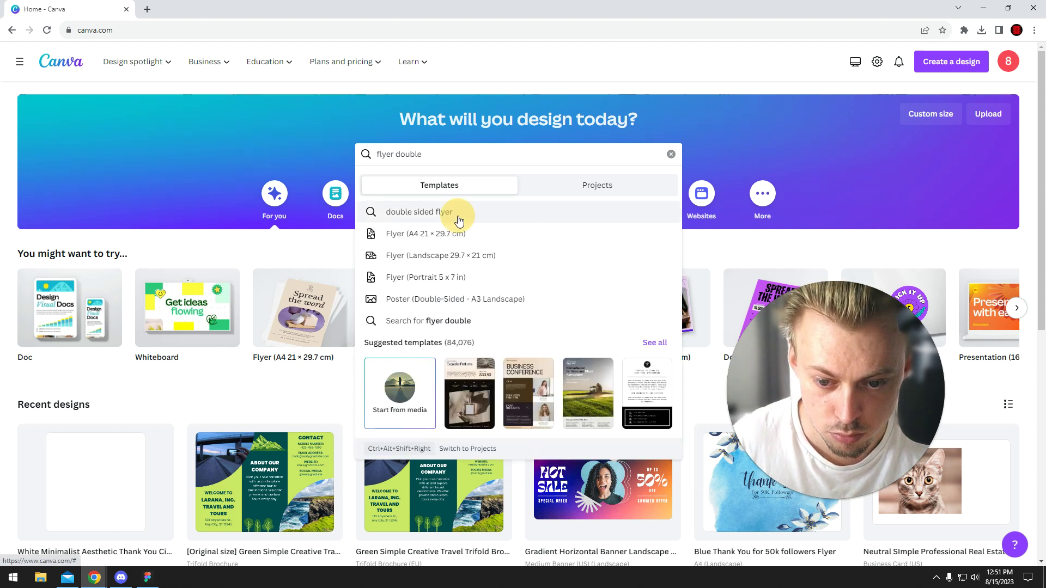
click(447, 216)
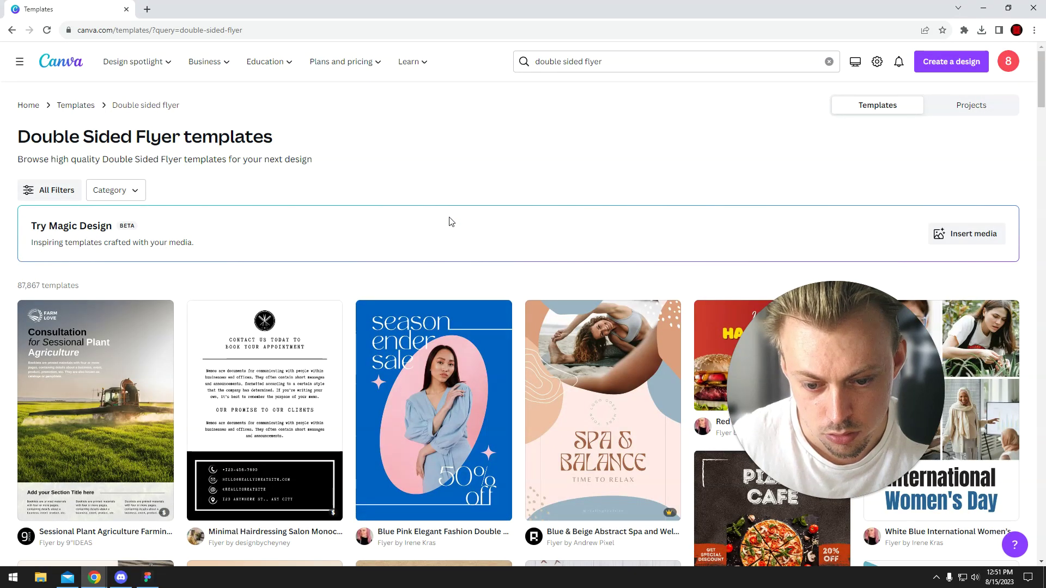
scroll(466, 385, down, 7)
scroll(469, 385, up, 7)
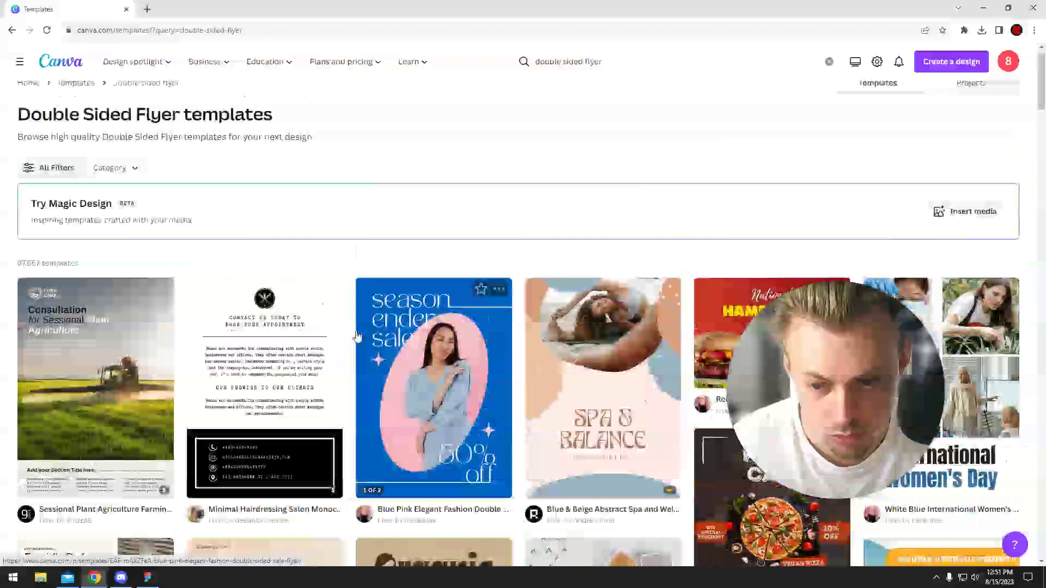
scroll(381, 207, down, 6)
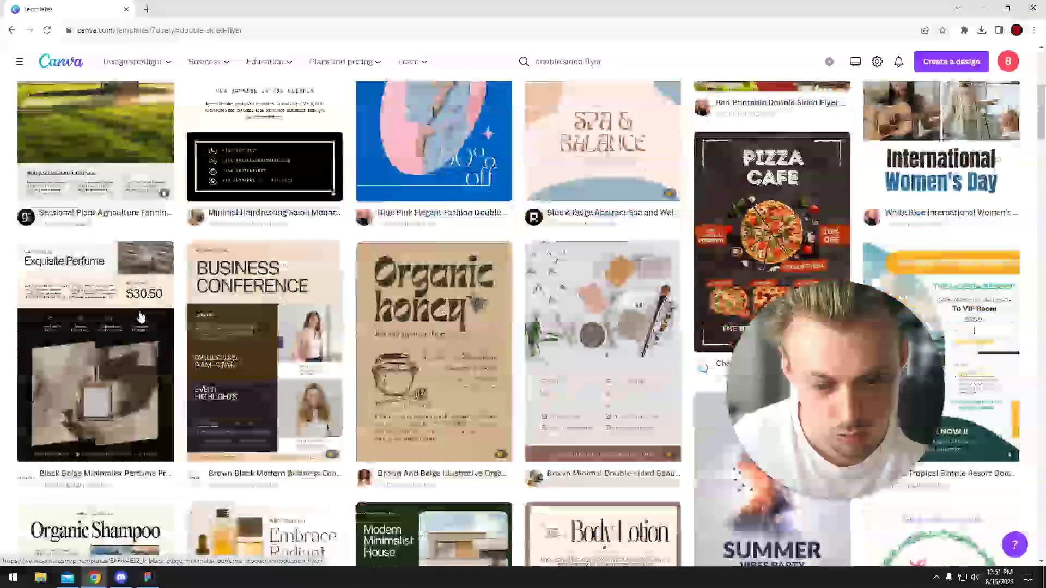
scroll(533, 120, up, 6)
Step: Delete 'flyer' from the search query, leaving 'double sided'
click(594, 60)
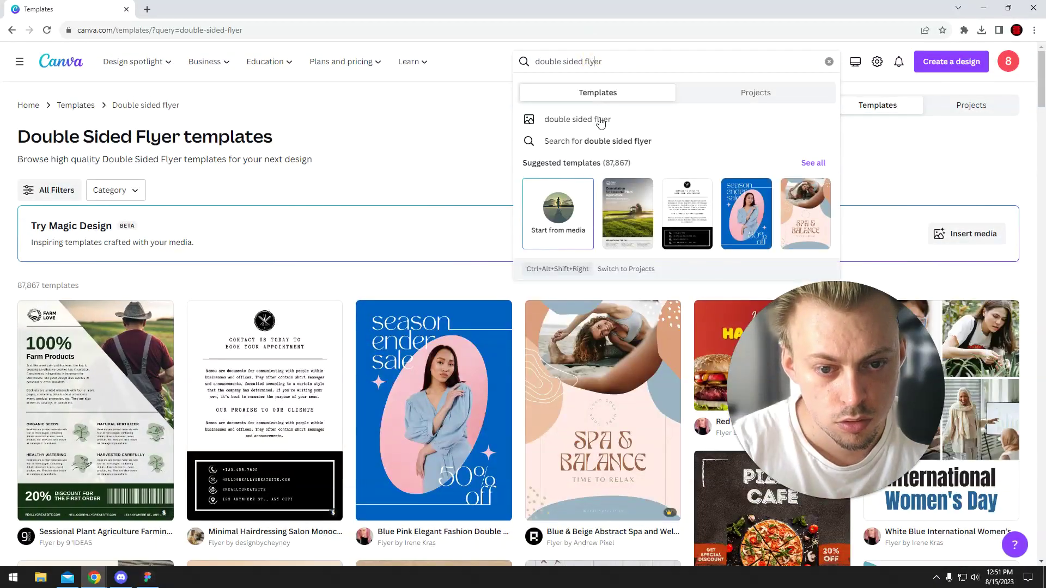
click(564, 61)
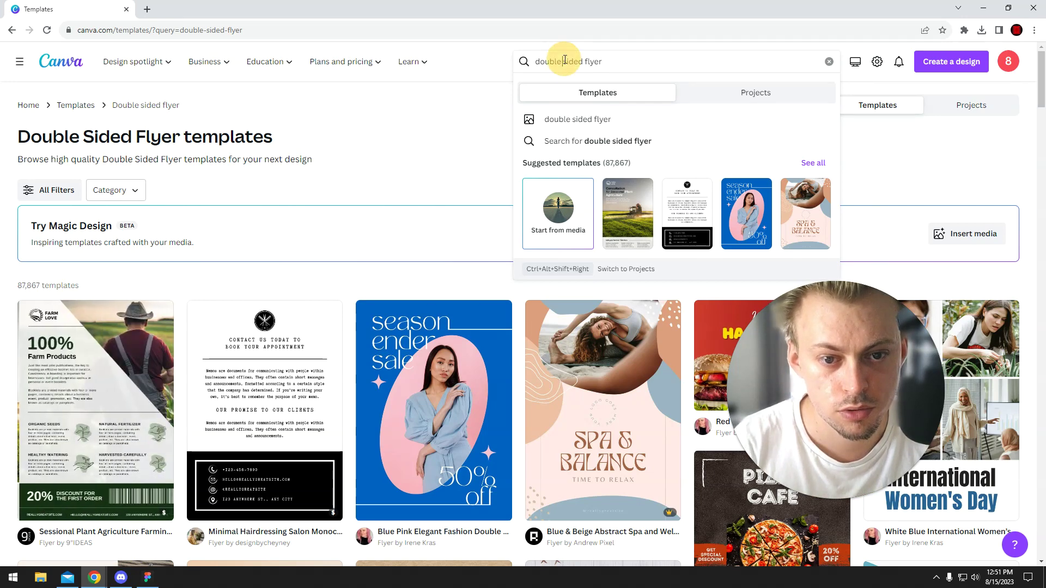
drag(583, 61, 606, 61)
key(BackSpace)
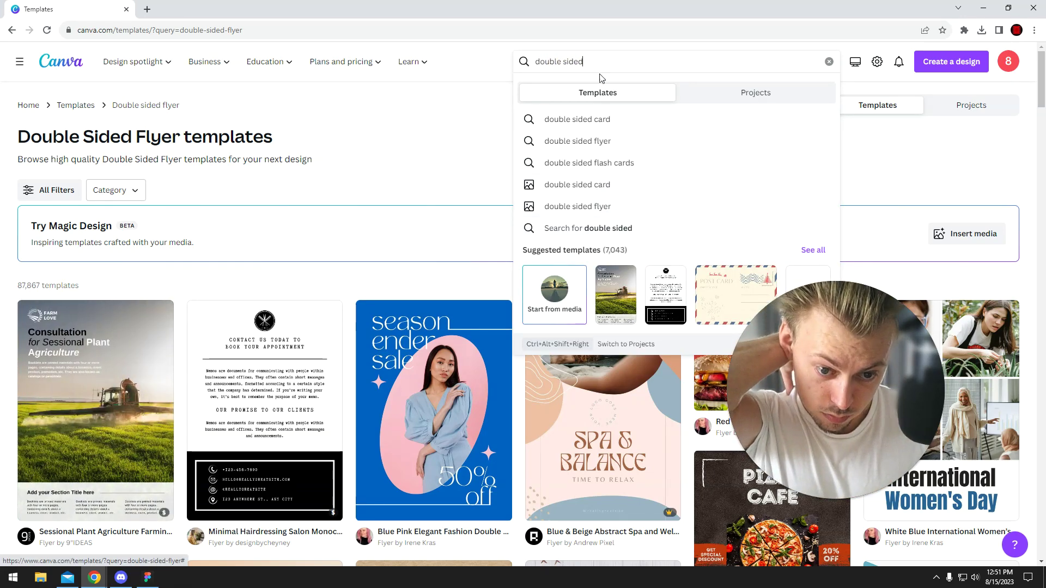
Step: Search for 'double sided poster', adding the missing space between 'sided' and 'poster'
text(poster)
key(Return)
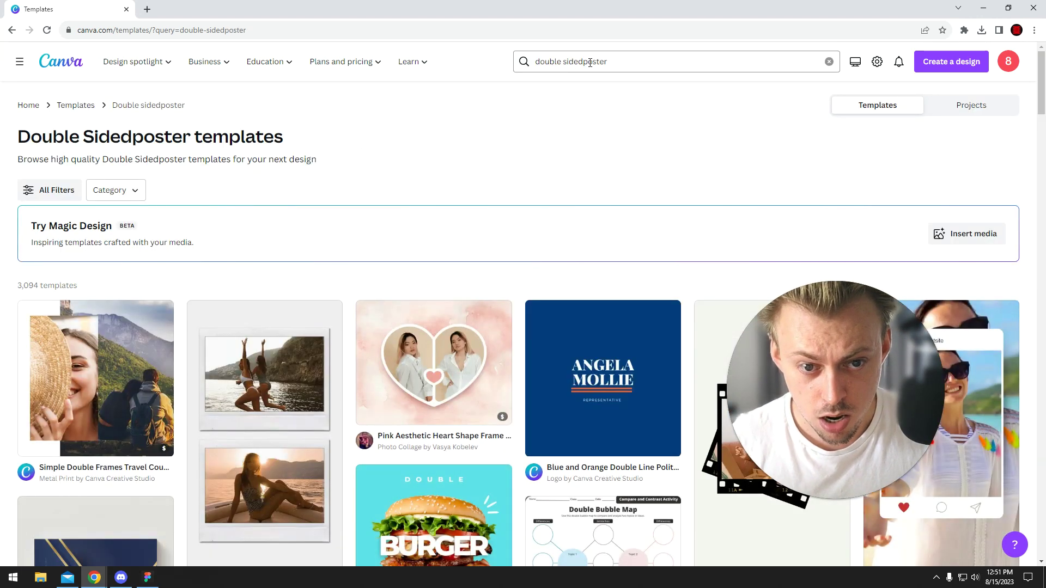
click(582, 62)
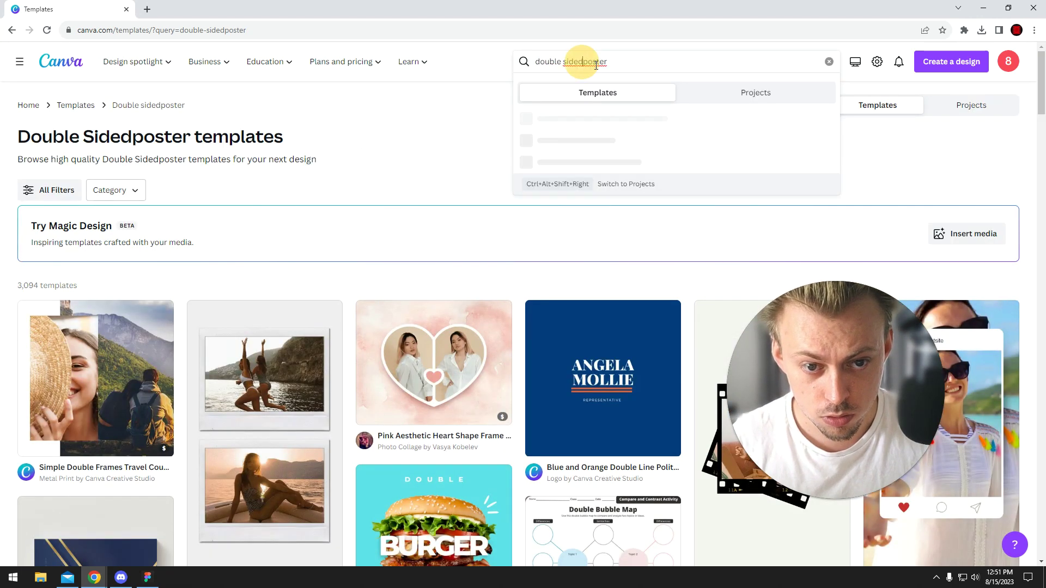
key(Return)
Step: Scroll the 158,056 poster results and begin a new search for 'flyer'
scroll(316, 223, down, 4)
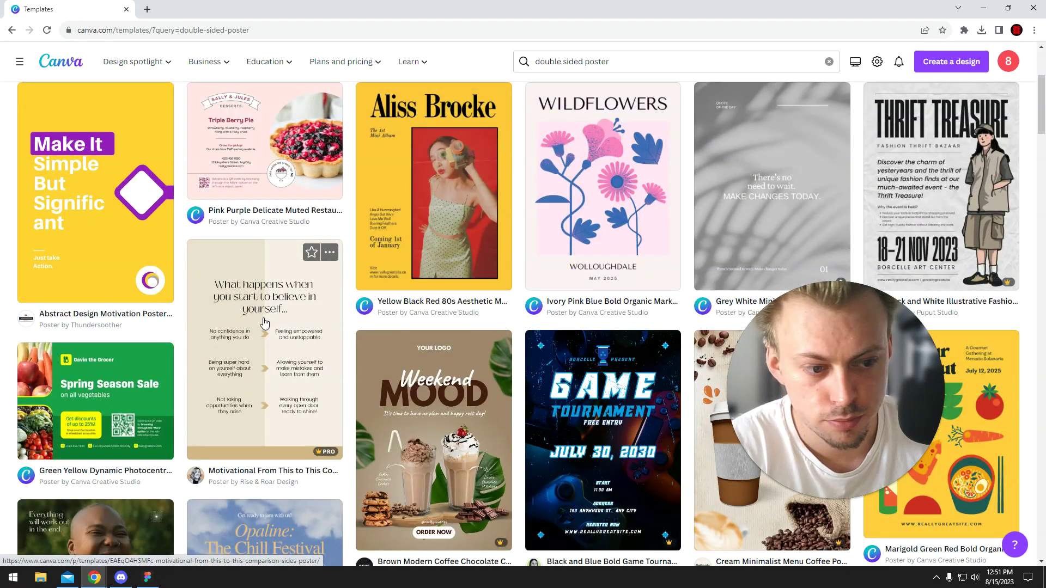
scroll(264, 322, down, 10)
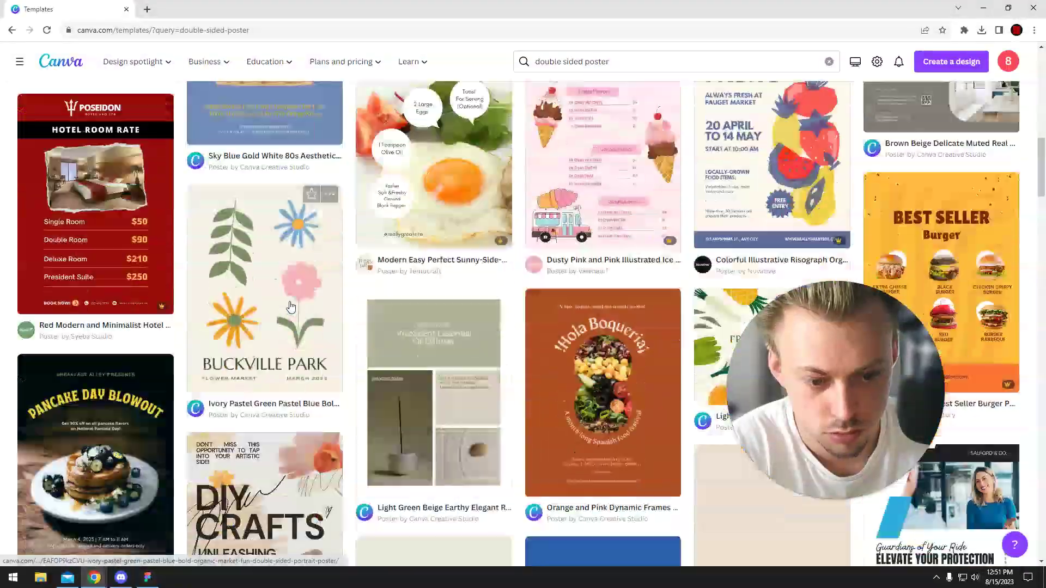
scroll(290, 307, down, 13)
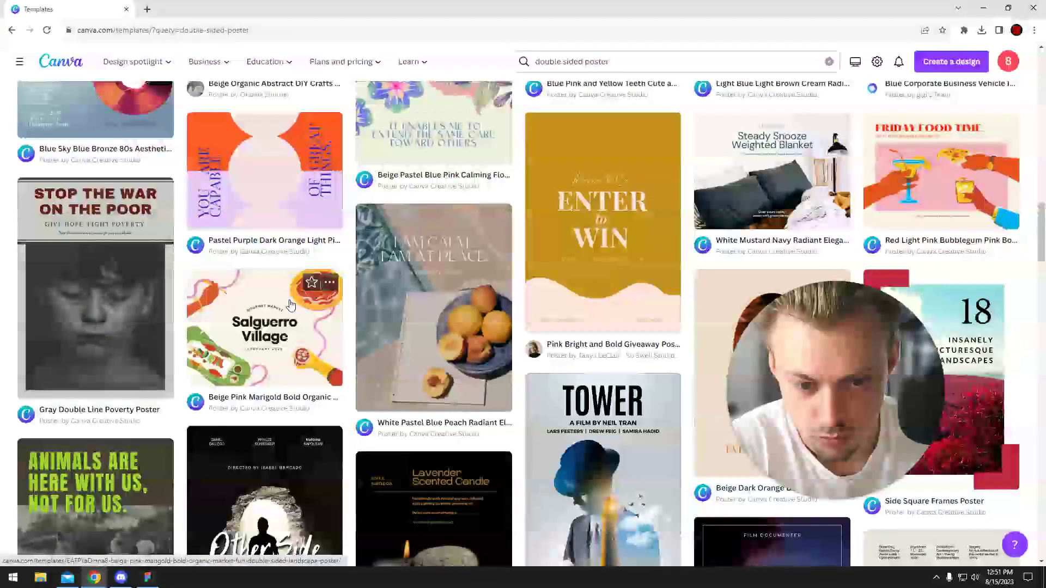
text(flyer)
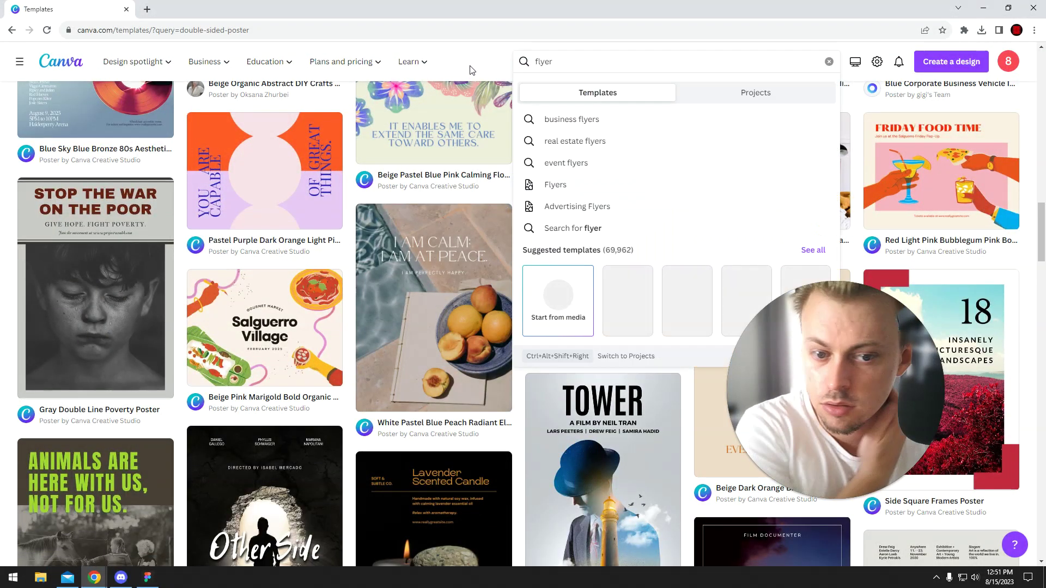
Step: Open the general Flyer templates and scroll down the grid
click(554, 188)
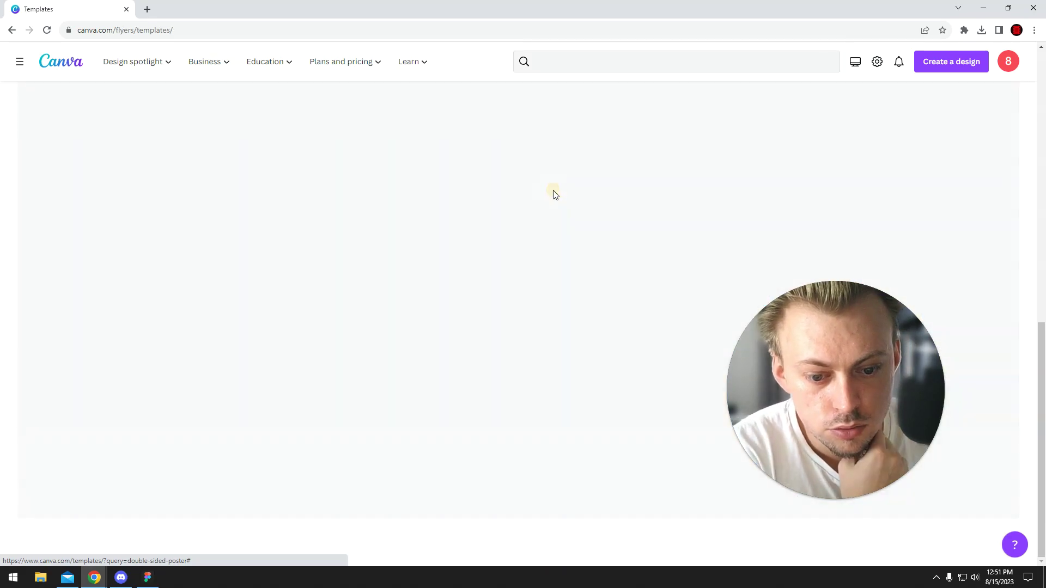
scroll(416, 227, down, 10)
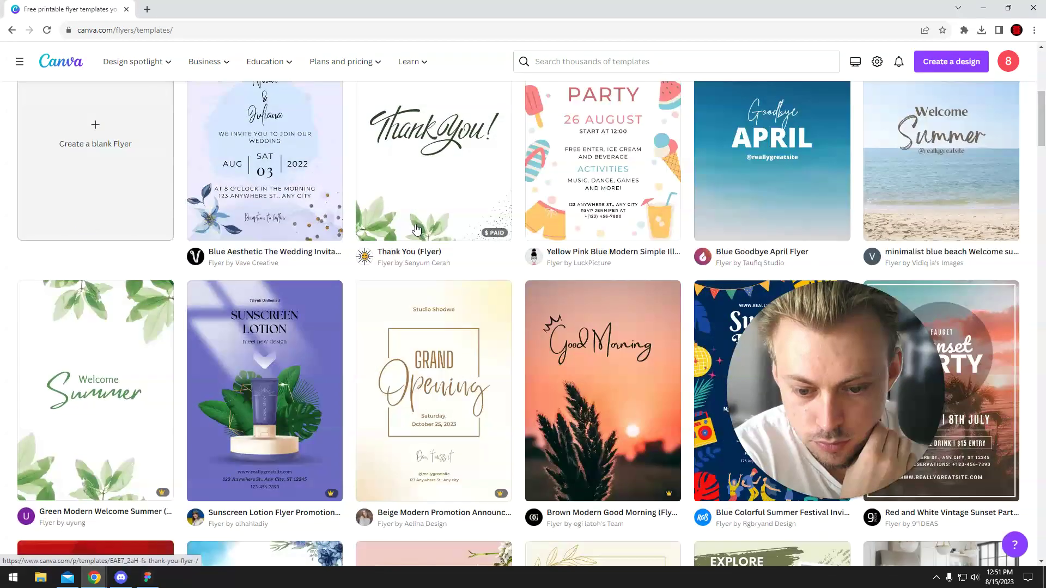
scroll(416, 227, down, 15)
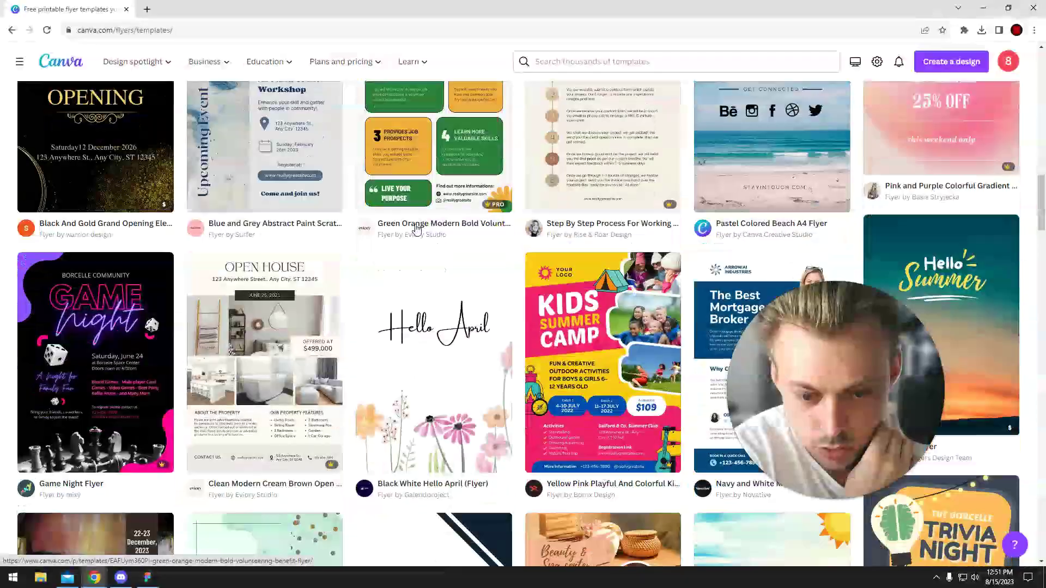
scroll(416, 228, down, 11)
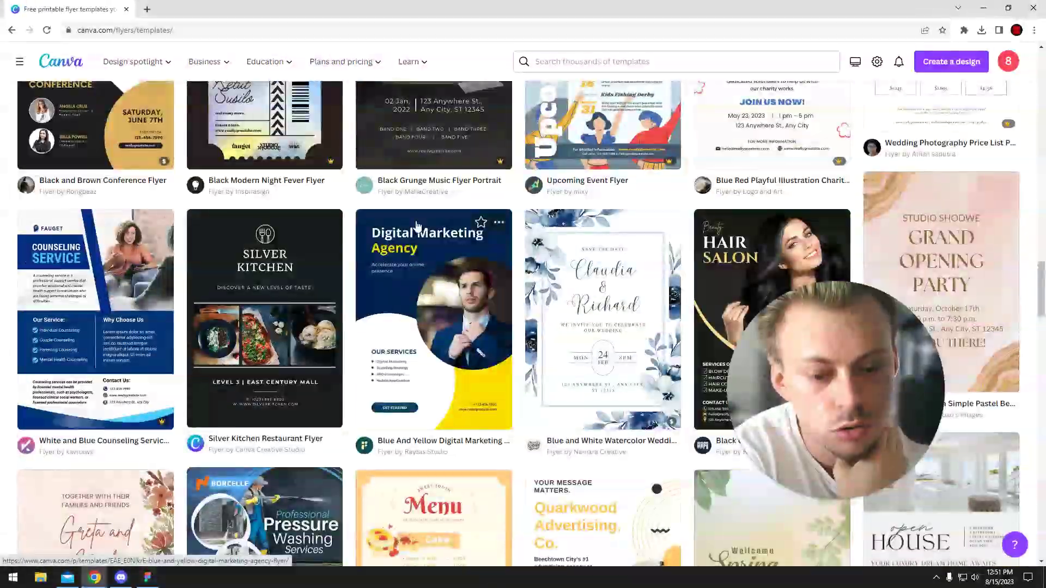
scroll(416, 225, down, 17)
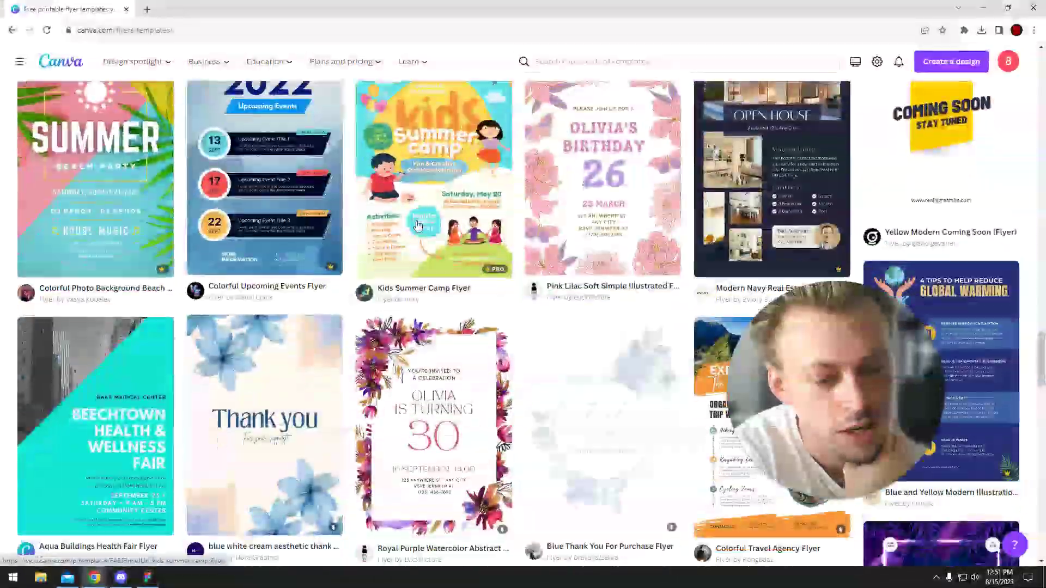
scroll(417, 225, down, 6)
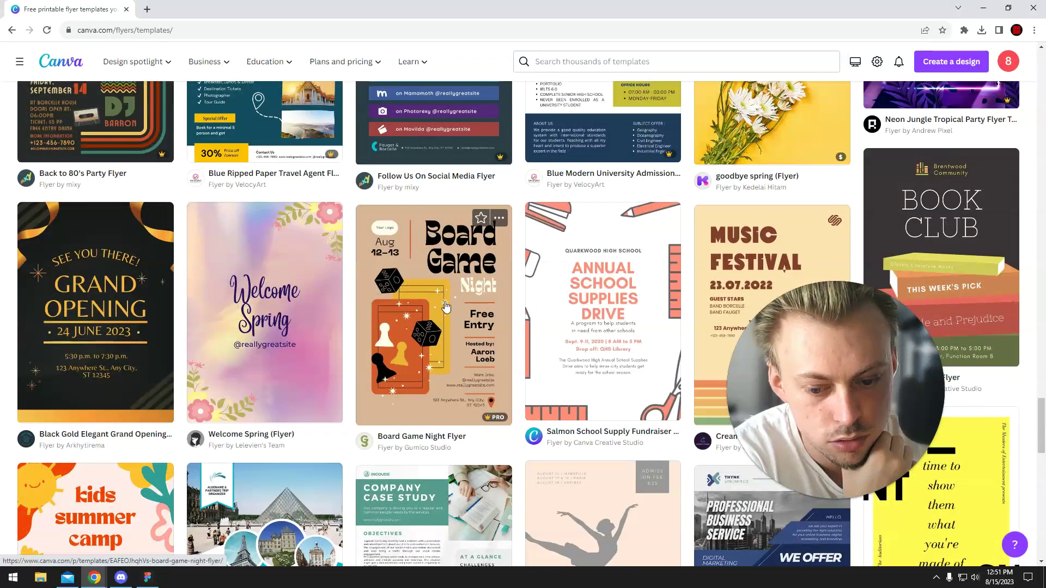
Step: Preview the Salmon School Supply Fundraiser Flyer, flipping between its two pages
click(577, 280)
click(432, 430)
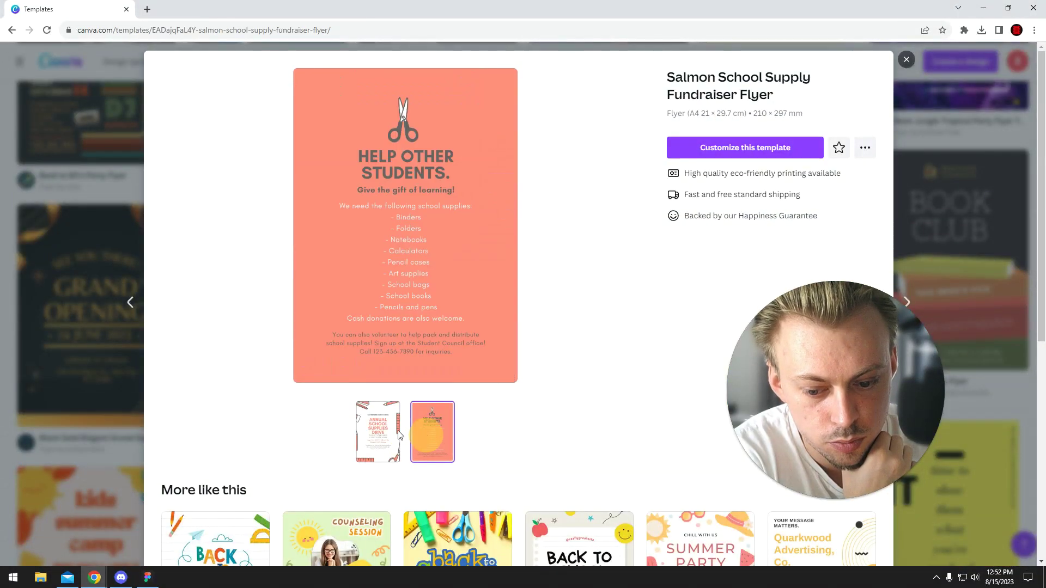
click(377, 430)
click(432, 430)
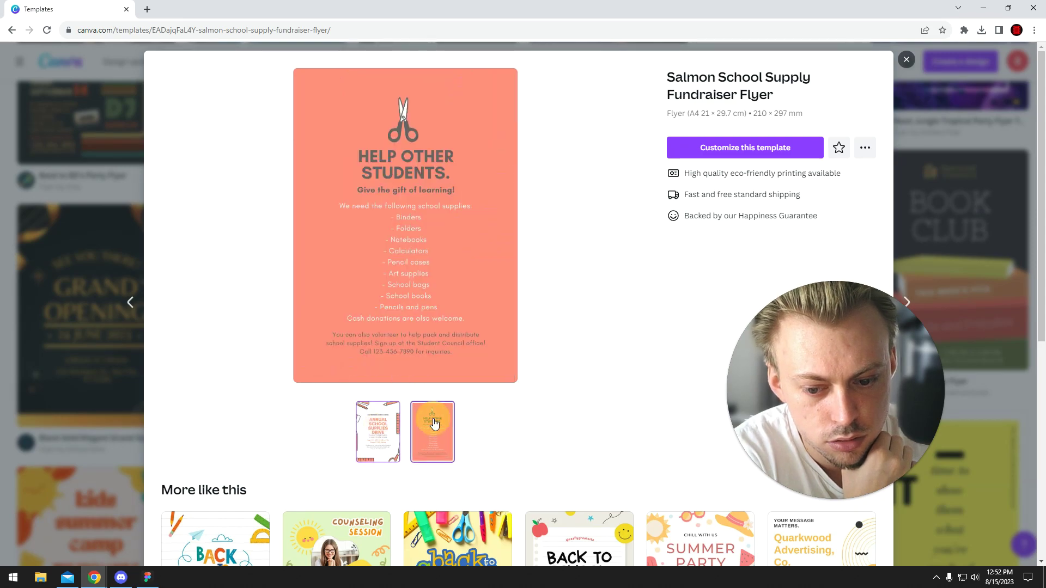
click(378, 428)
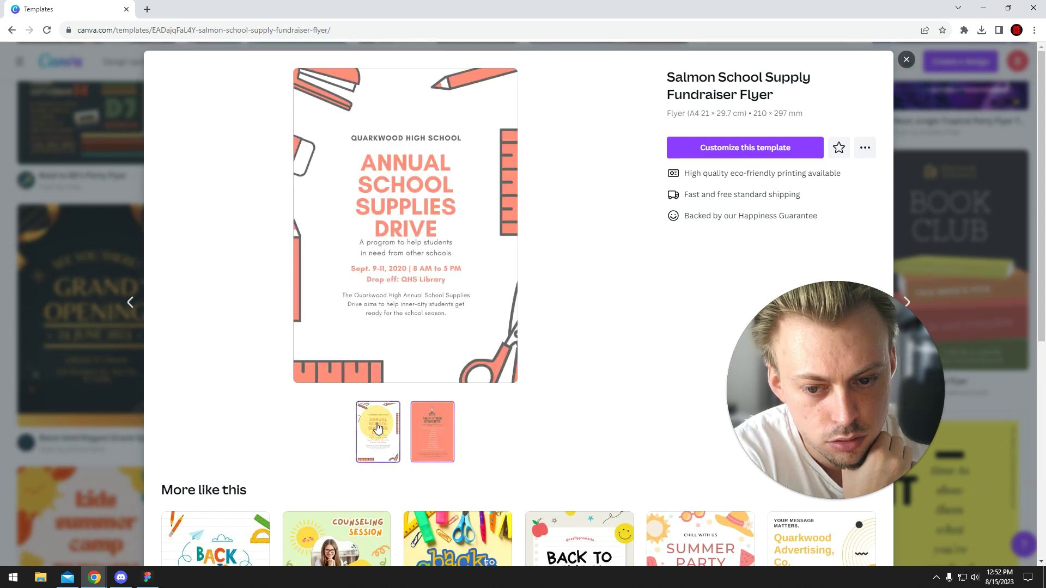
Step: Close the flyer preview, open Bifold Brochures, and preview the Brown and Yellow Creative Abstract brochure
click(67, 345)
scroll(523, 305, up, 10)
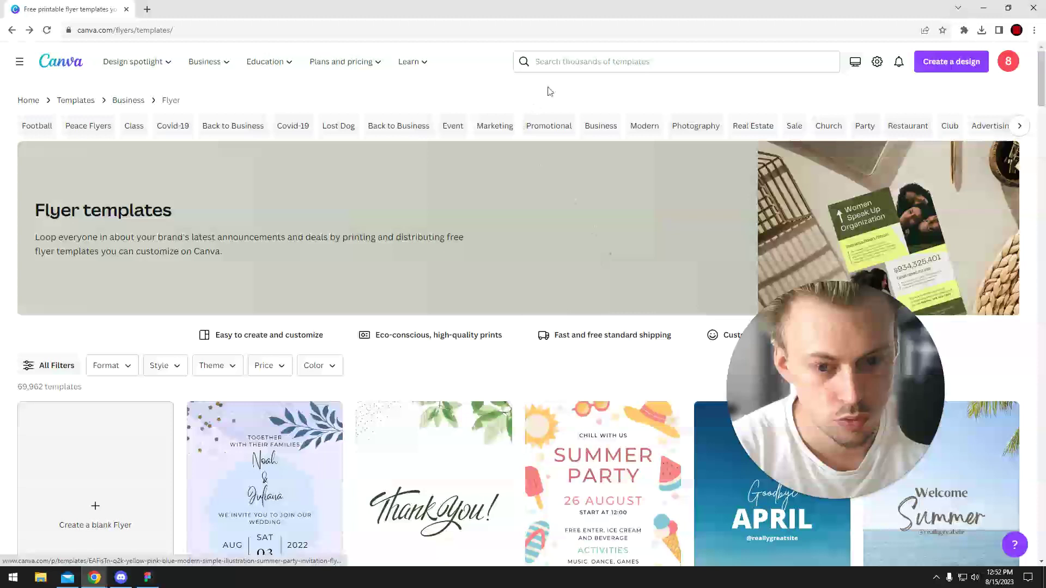
click(582, 56)
text(ty)
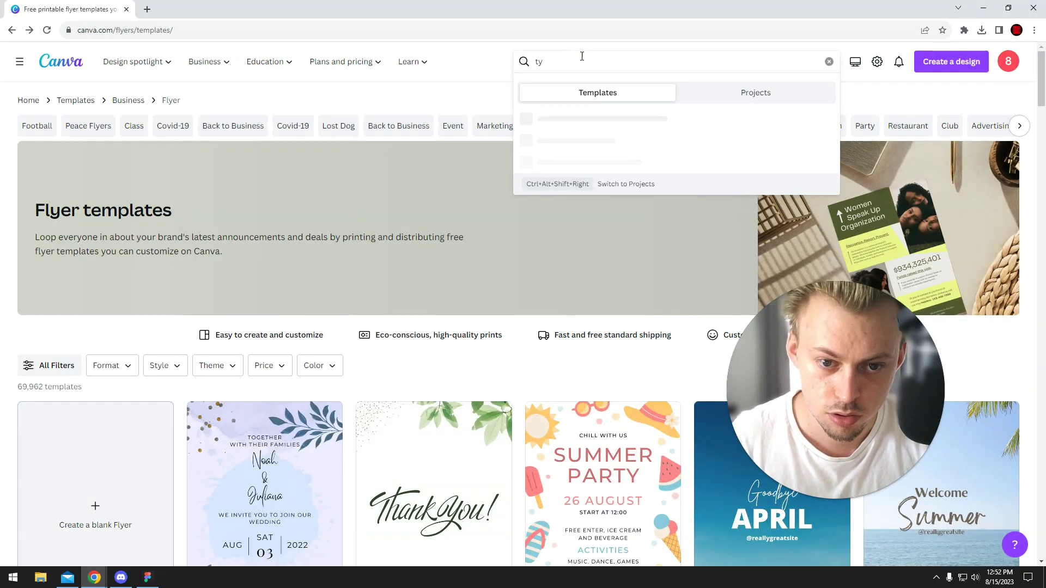
text(ifold)
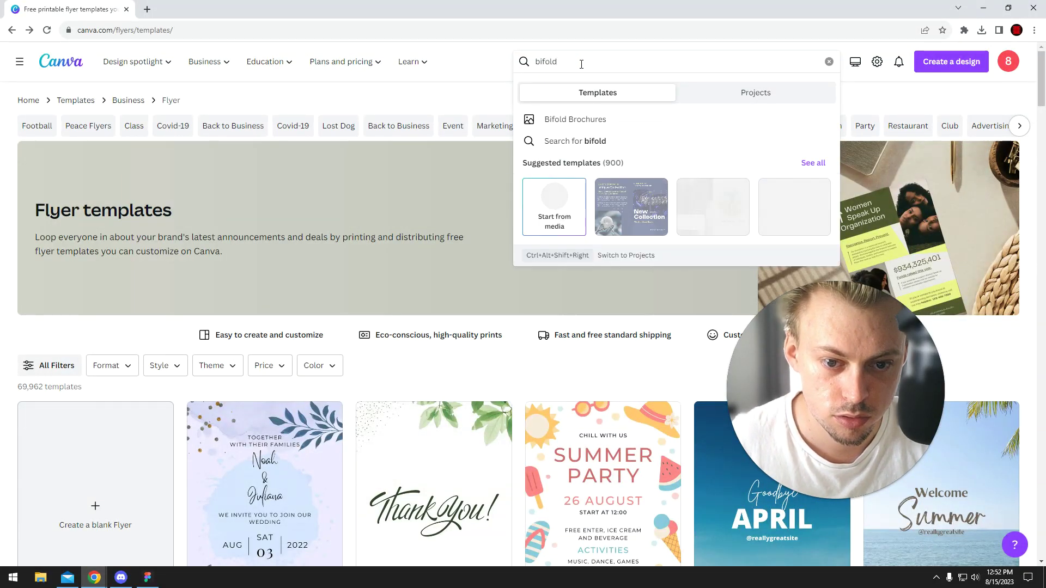
click(584, 116)
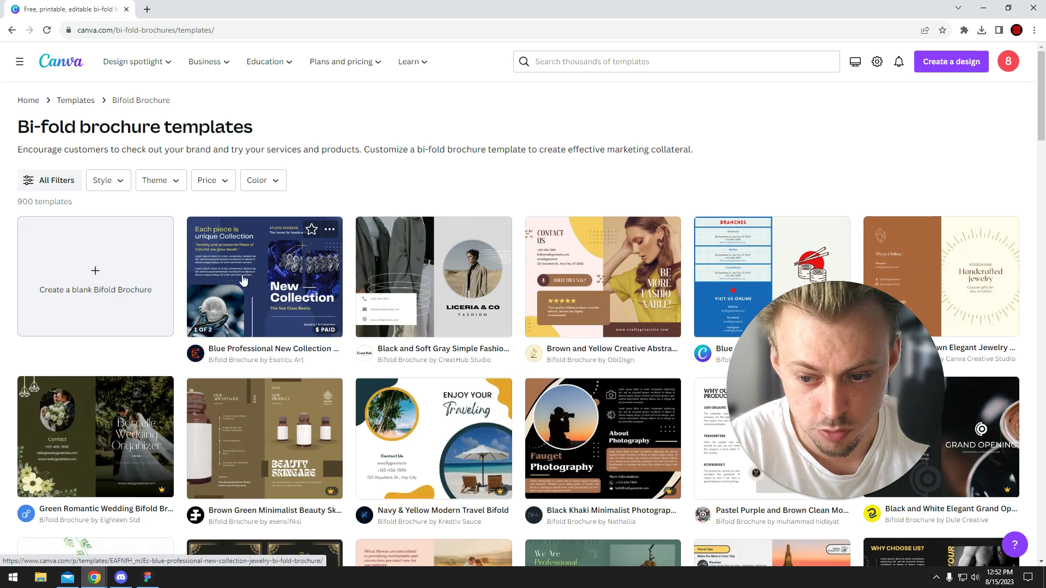
scroll(624, 291, down, 3)
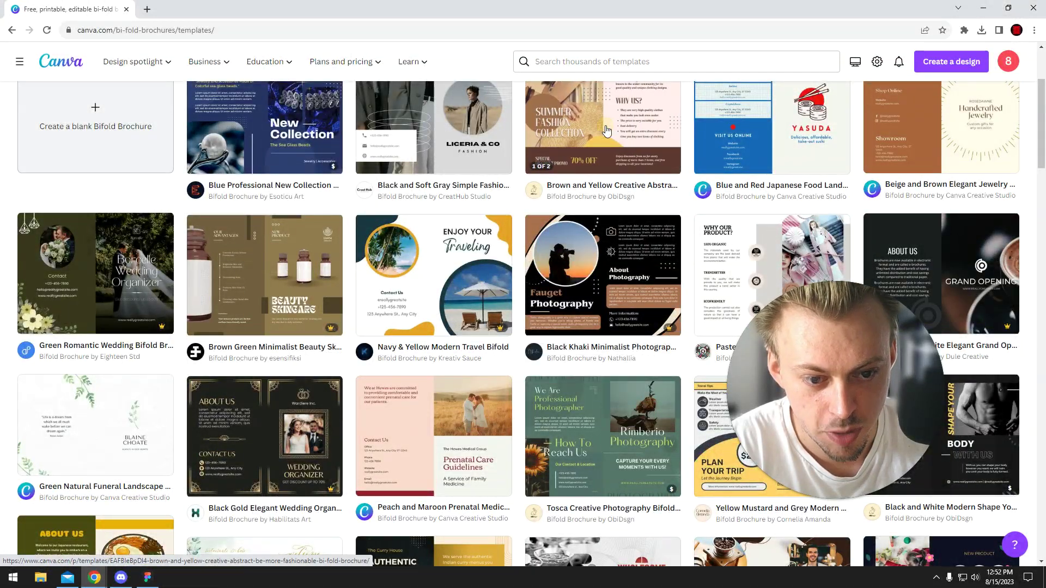
click(606, 131)
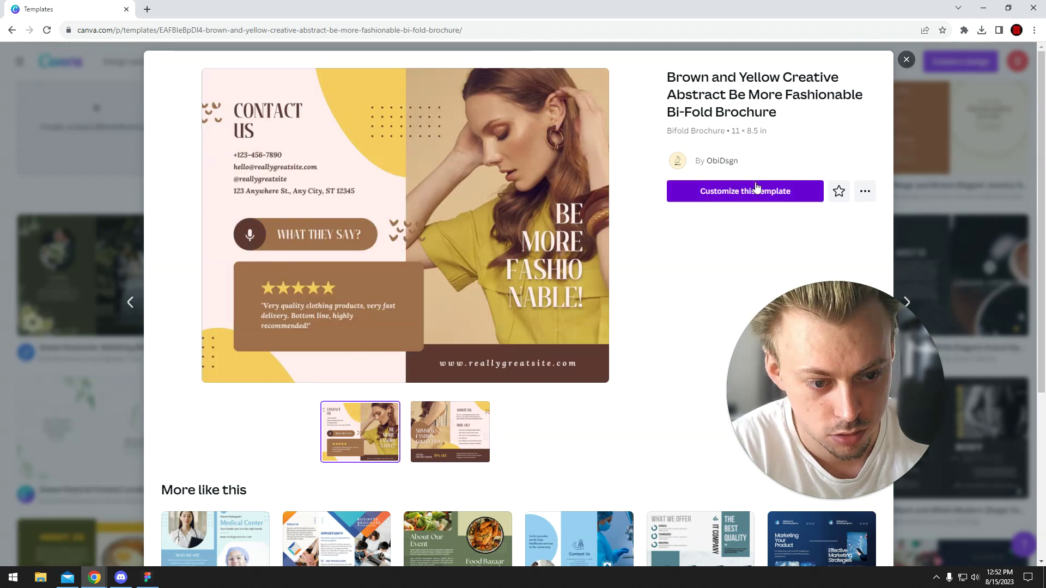
Step: Open the Brown and Yellow brochure as an editable two-page design and return to Page 1
click(754, 189)
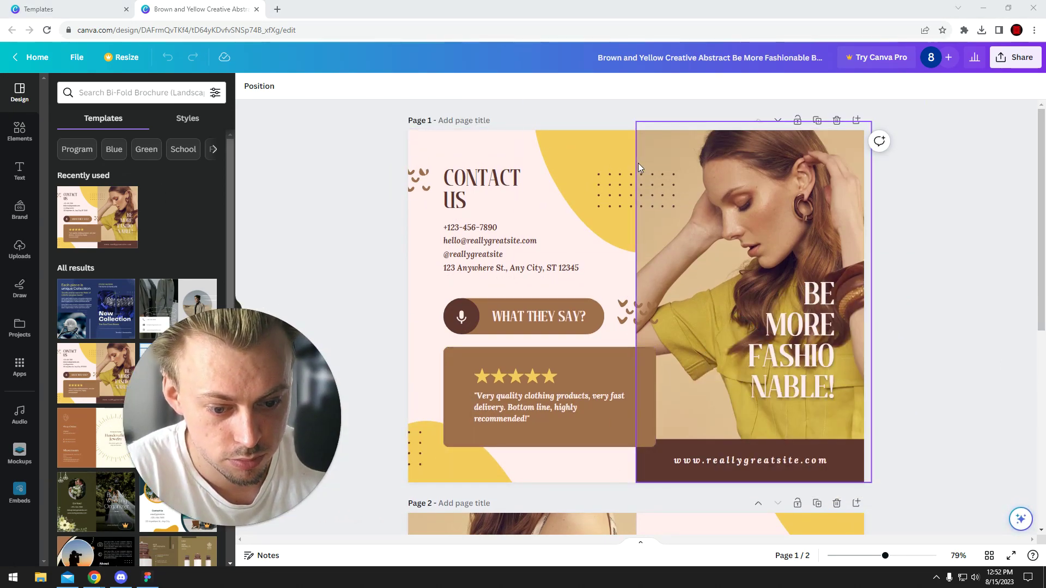
scroll(972, 220, down, 5)
scroll(967, 224, up, 5)
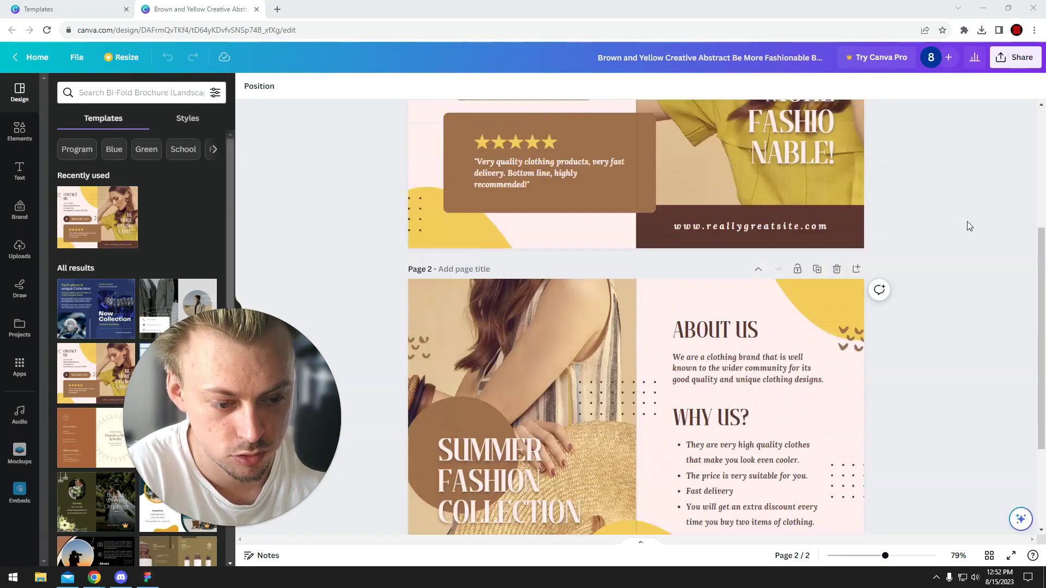
scroll(963, 219, down, 5)
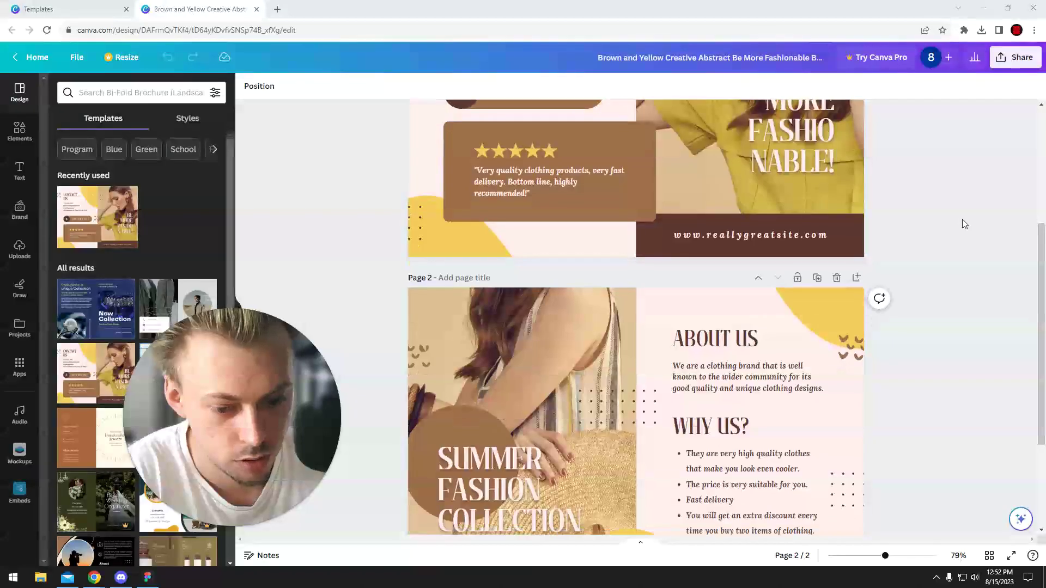
scroll(796, 303, up, 5)
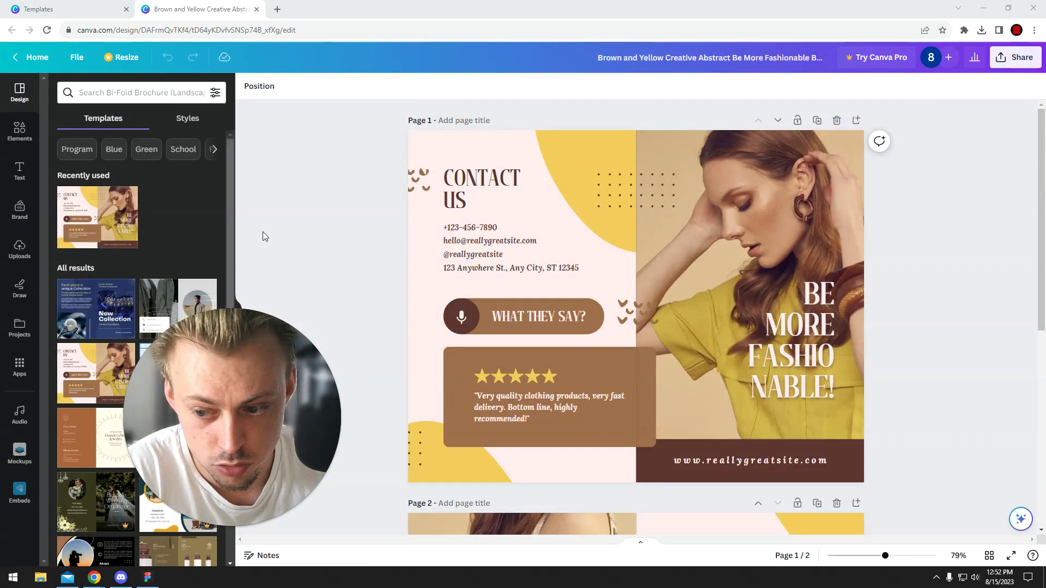
Step: Preview swapping the Page 1 model photo for the USA and avatar uploaded images
click(693, 214)
click(19, 250)
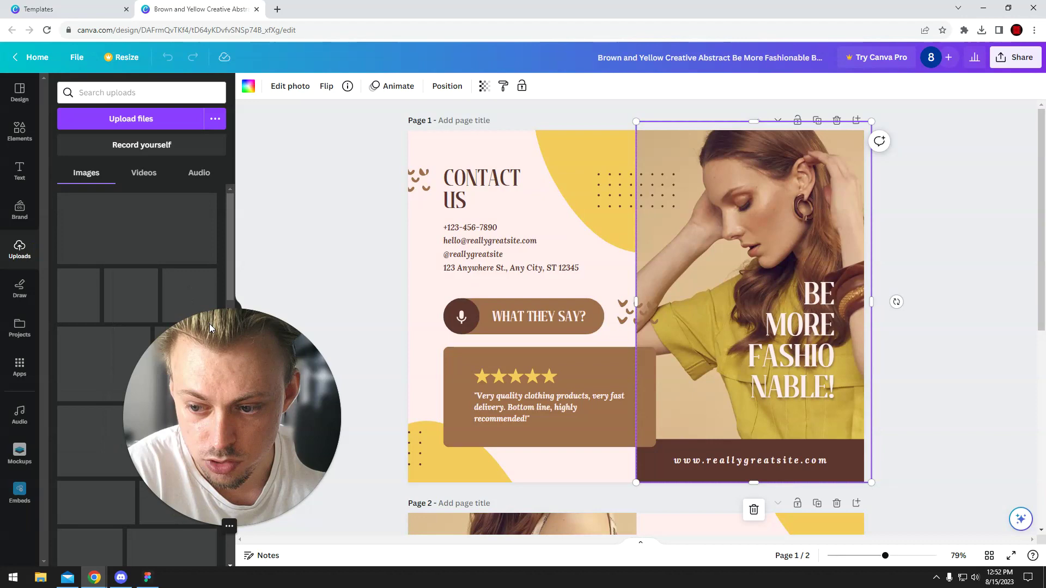
drag(72, 314, 144, 327)
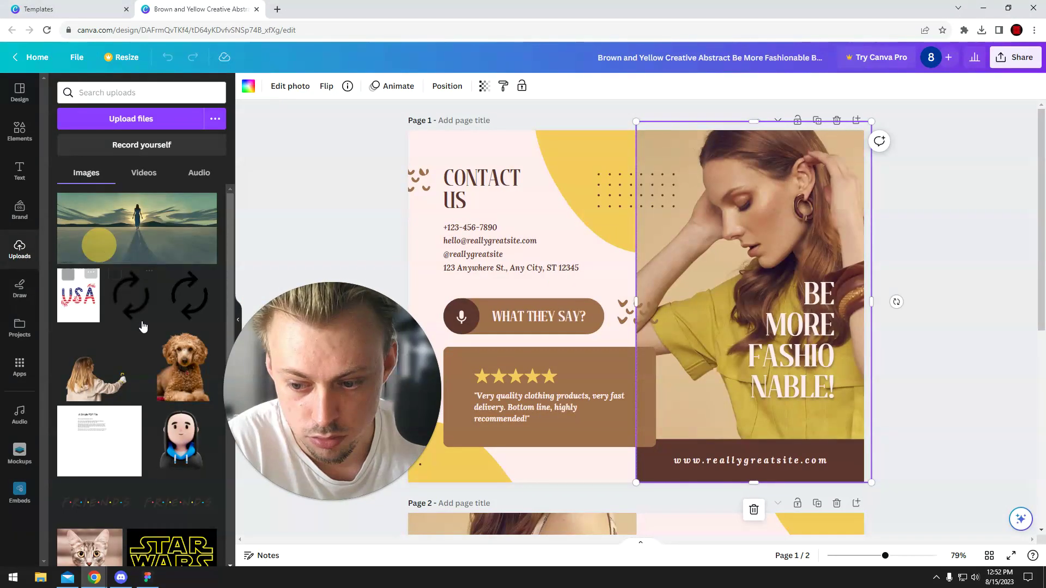
drag(187, 434, 87, 287)
Step: Check the yellow curved shape's colour choices and the CONTACT US heading and contact details
click(610, 192)
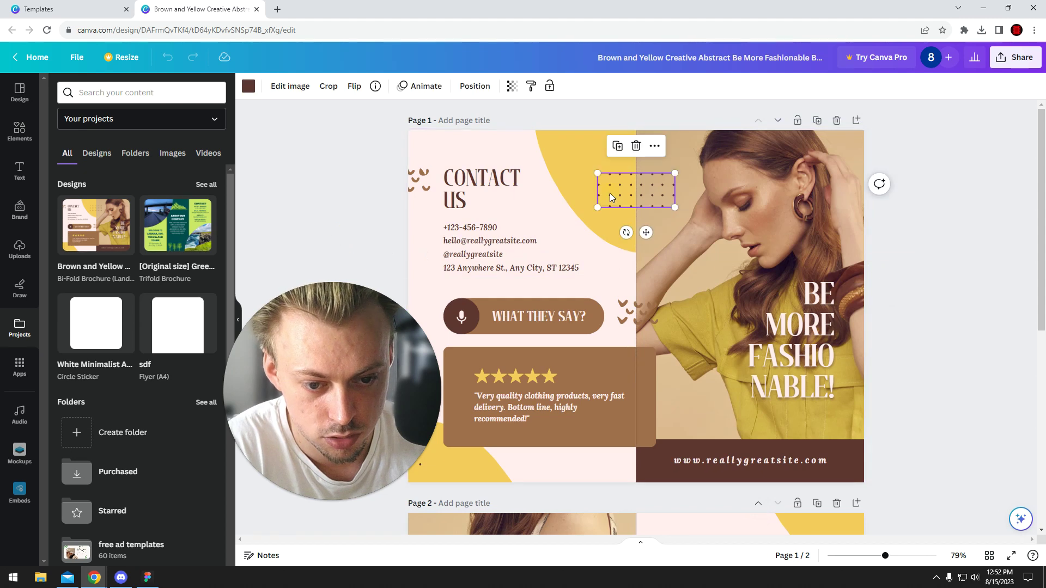
click(248, 86)
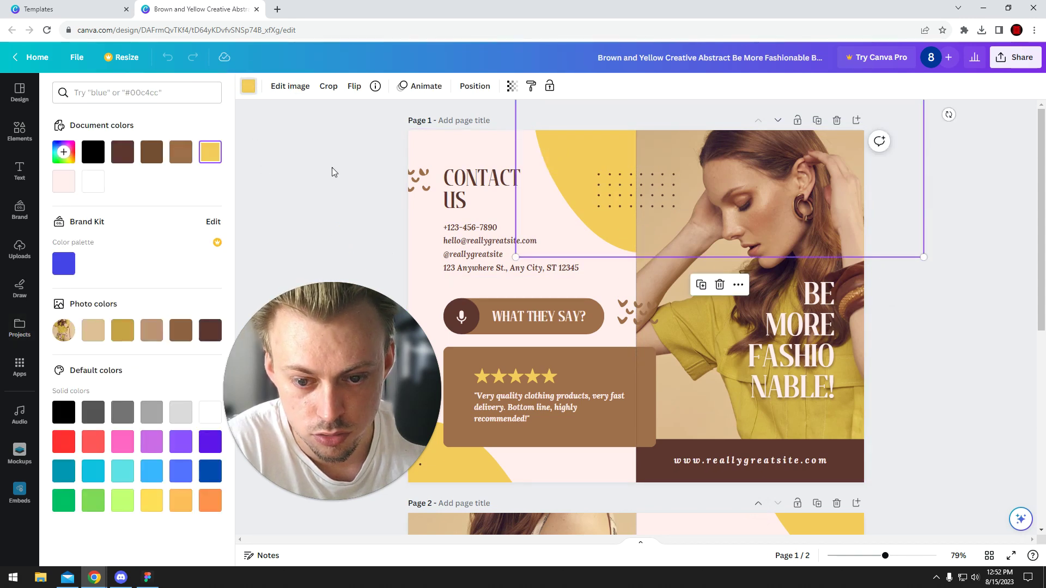
click(470, 191)
click(475, 243)
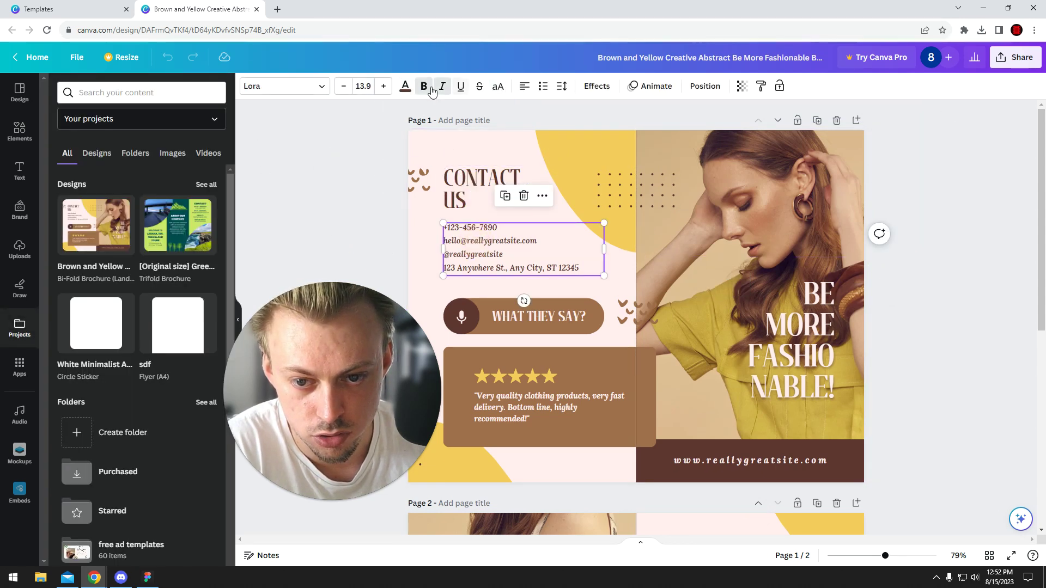
click(325, 109)
Step: Make the Page 2 discount offer text plain by removing bold and italics
scroll(512, 270, down, 6)
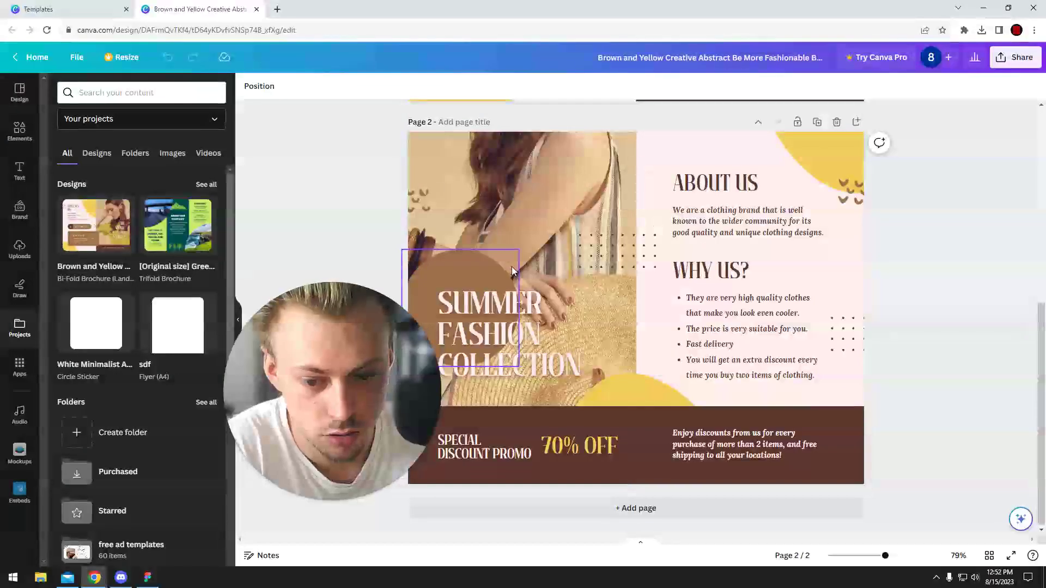
click(737, 435)
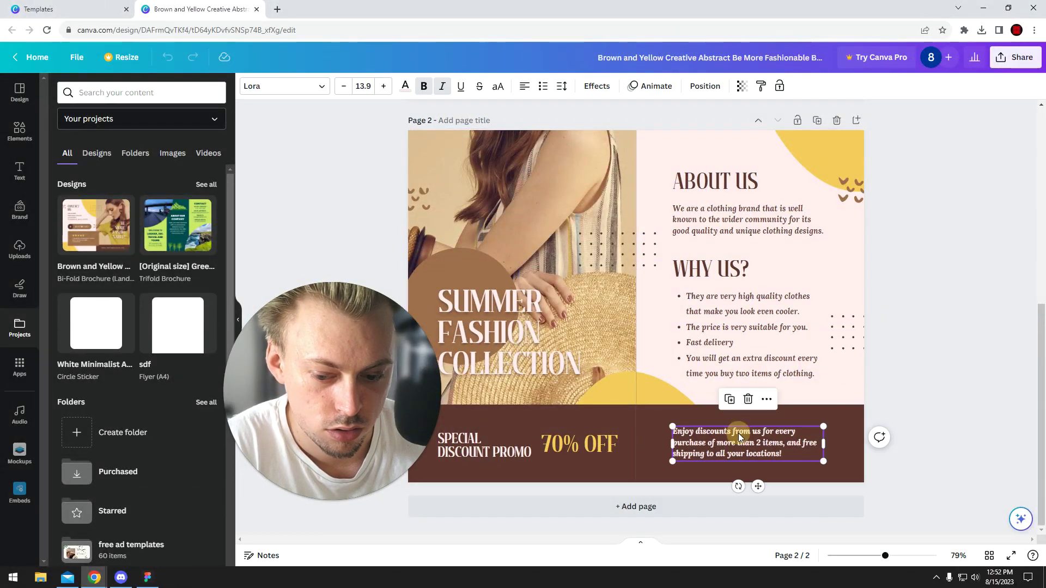
click(443, 86)
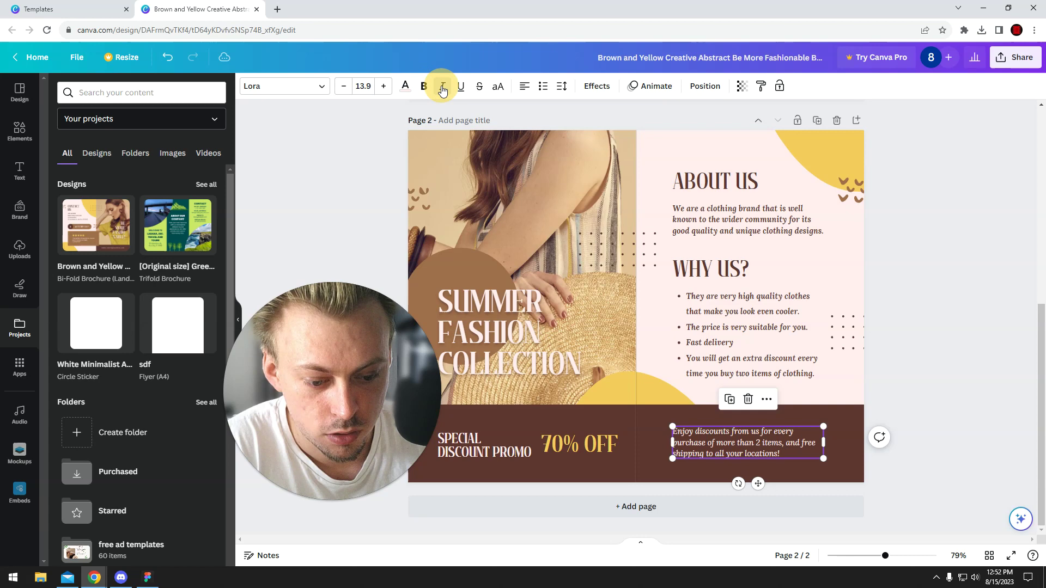
click(425, 86)
click(428, 175)
Step: Select the Page 1 background and browse the shapes and graphics library
scroll(618, 275, up, 6)
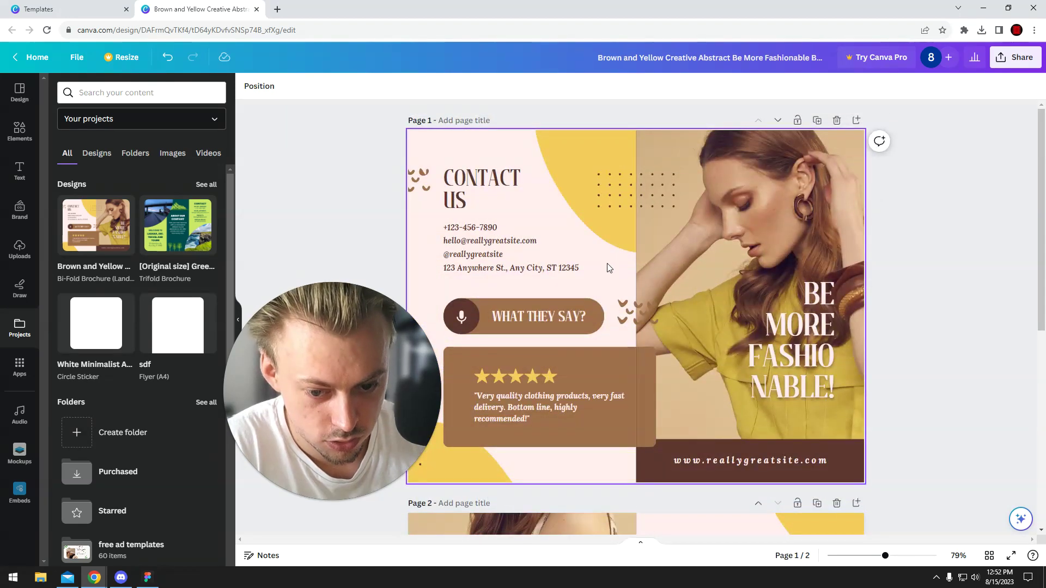
click(412, 253)
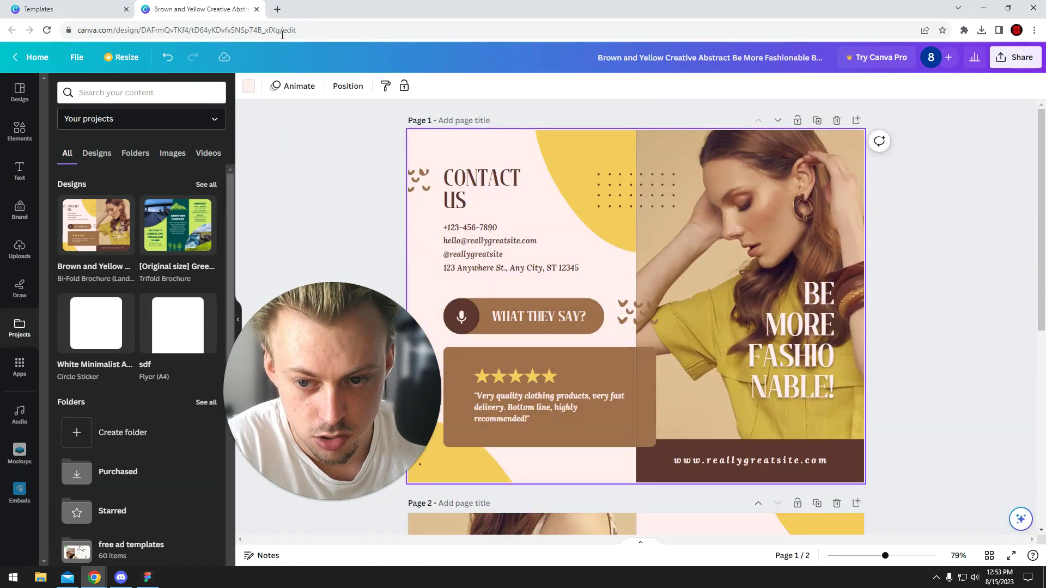
click(13, 141)
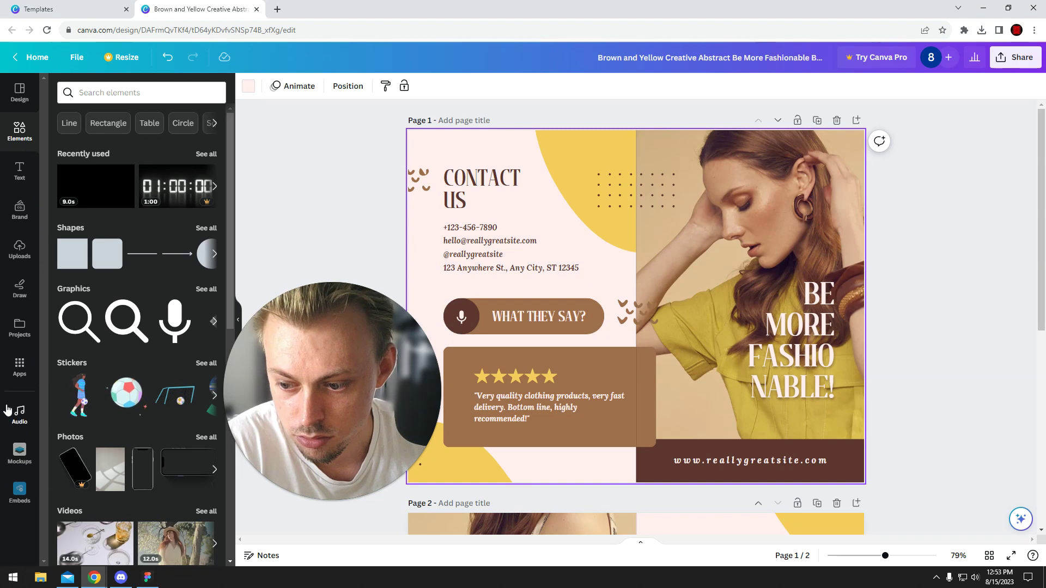
click(350, 282)
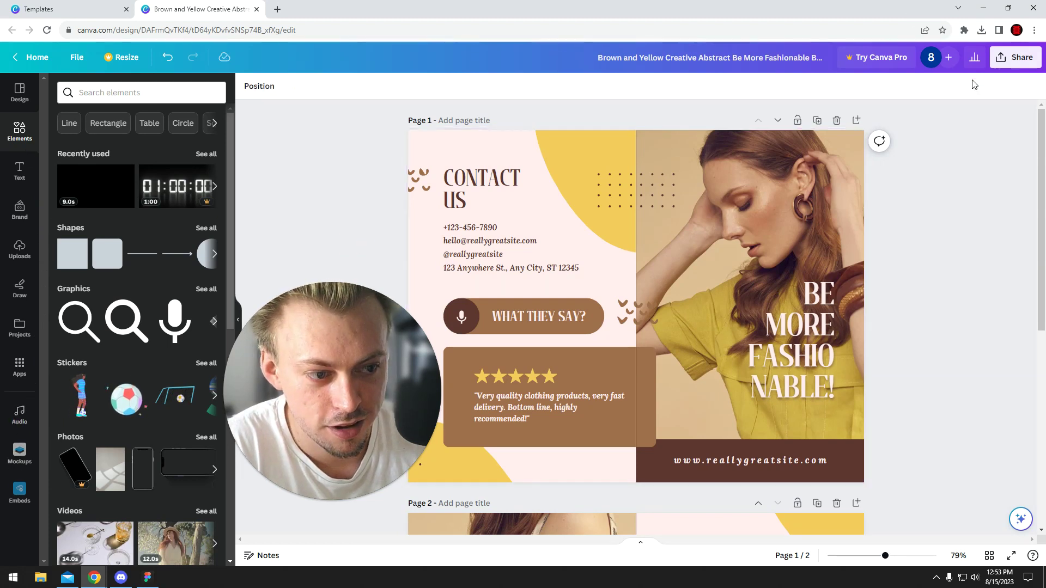
click(719, 466)
double_click(777, 459)
click(946, 398)
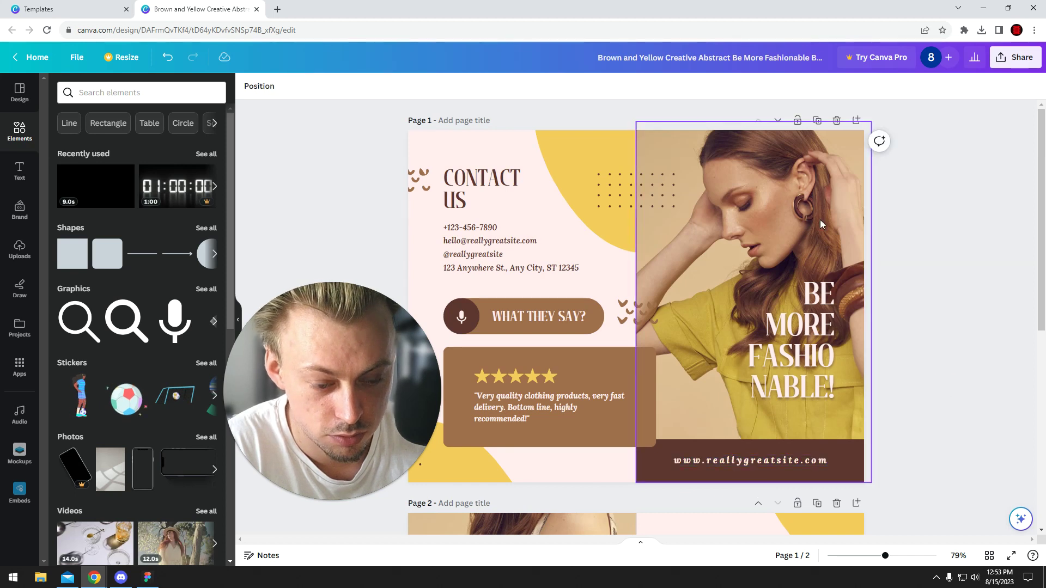
click(1015, 57)
Step: Review the Download file types, keeping PNG, then switch to the Print your design catalogue
click(867, 329)
click(889, 139)
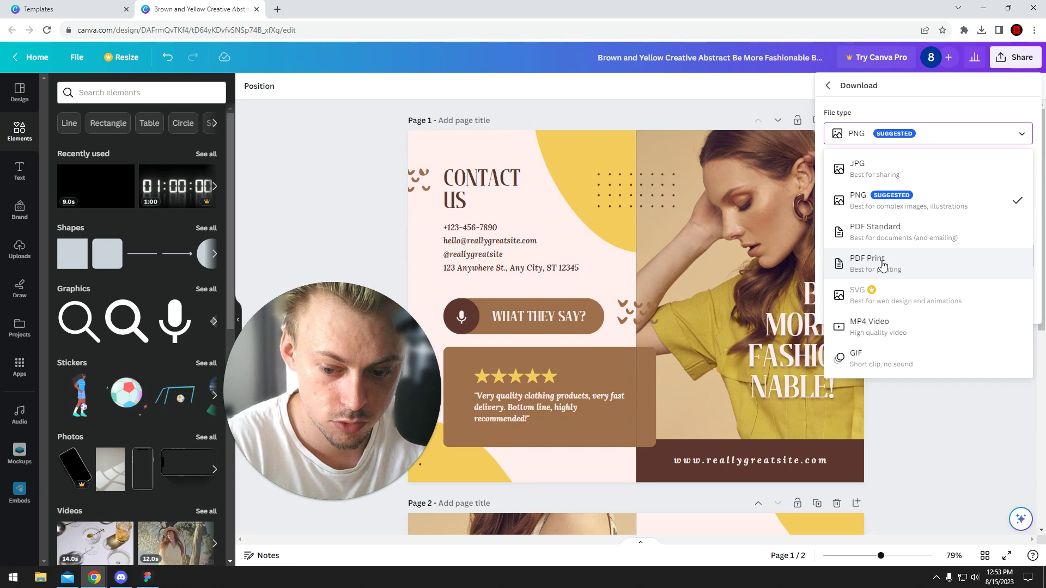
click(827, 86)
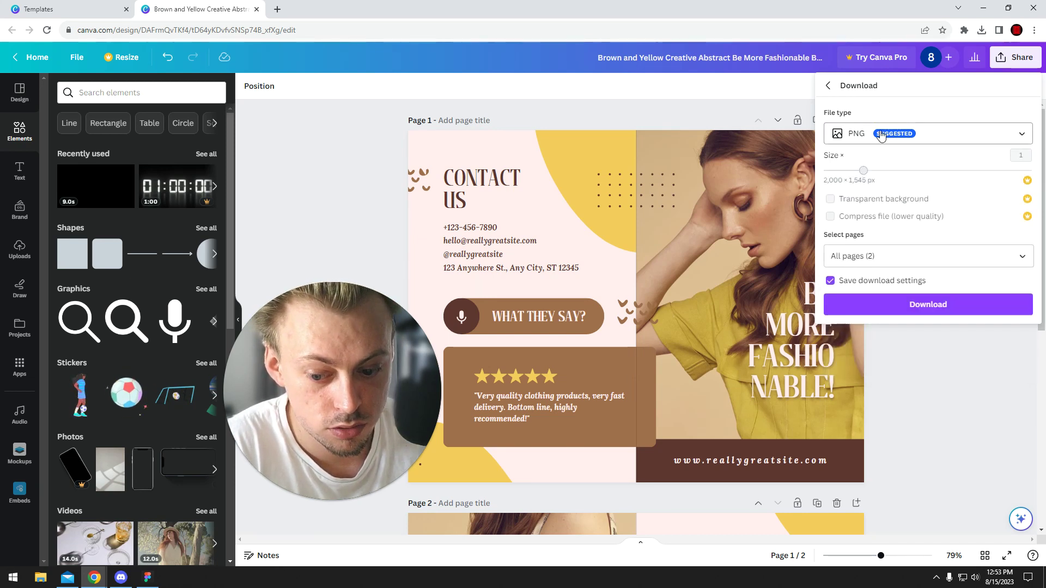
click(906, 136)
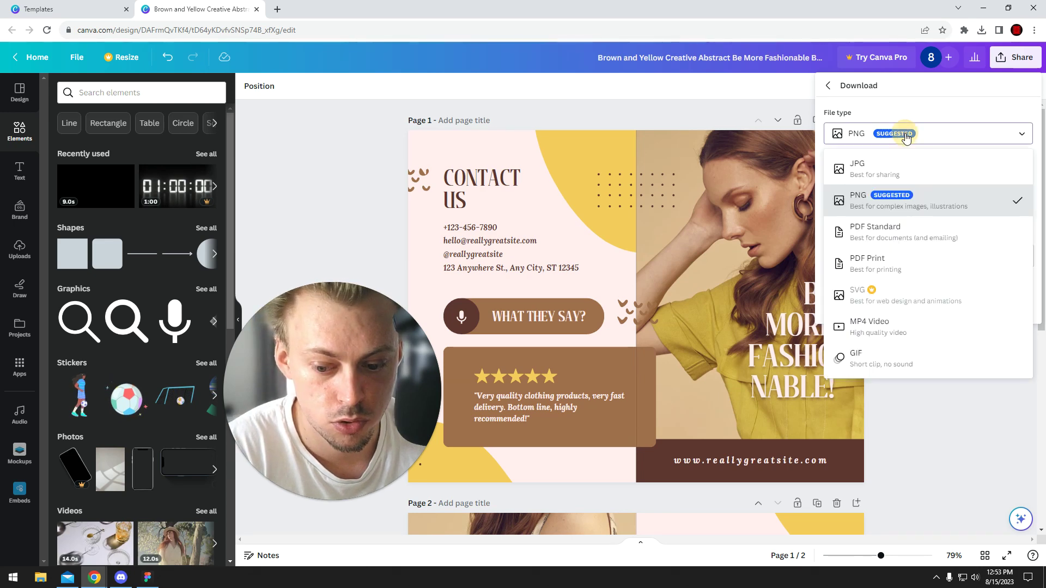
click(829, 86)
click(829, 86)
click(876, 386)
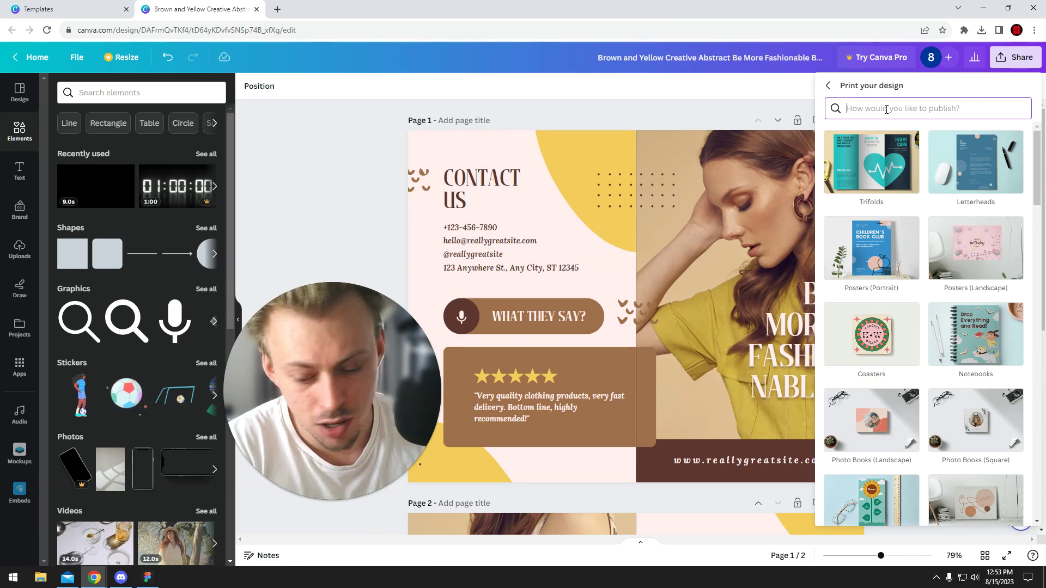
Step: Search print products for 'bif', clear it, and scroll down the product catalogue
text(bif)
key(BackSpace)
key(BackSpace)
key(BackSpace)
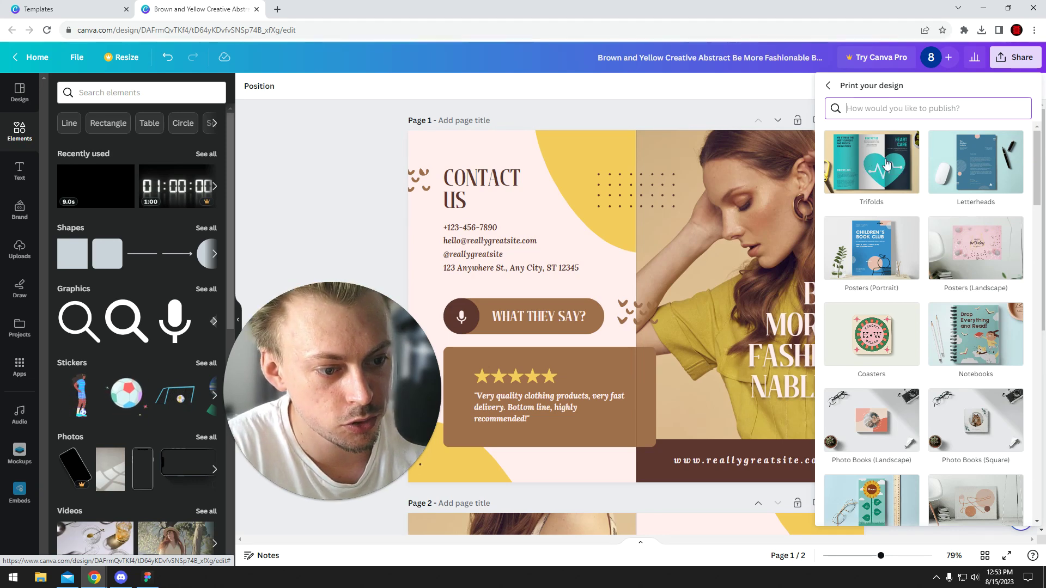
scroll(963, 182, down, 3)
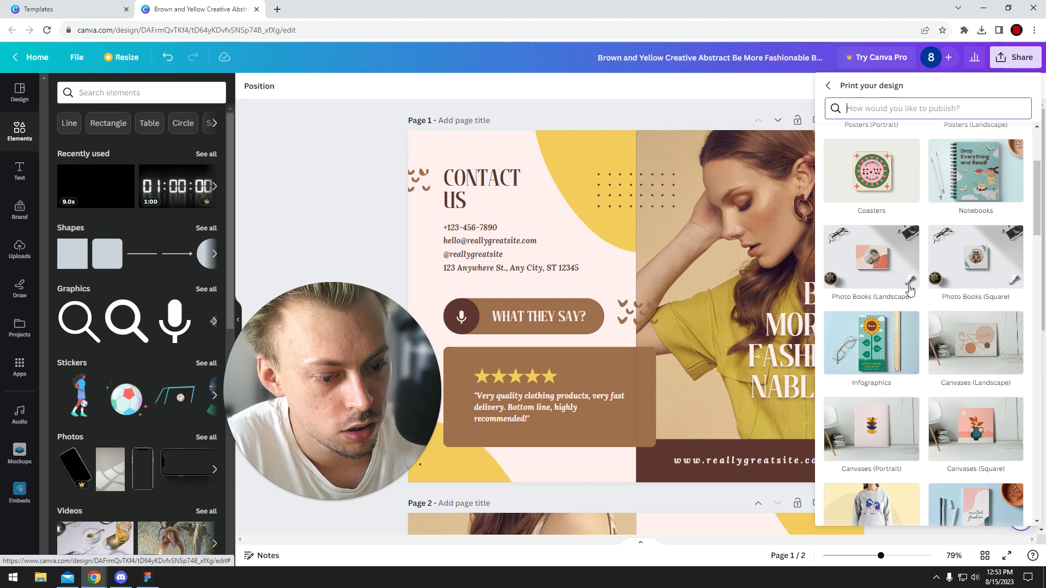
scroll(909, 288, down, 3)
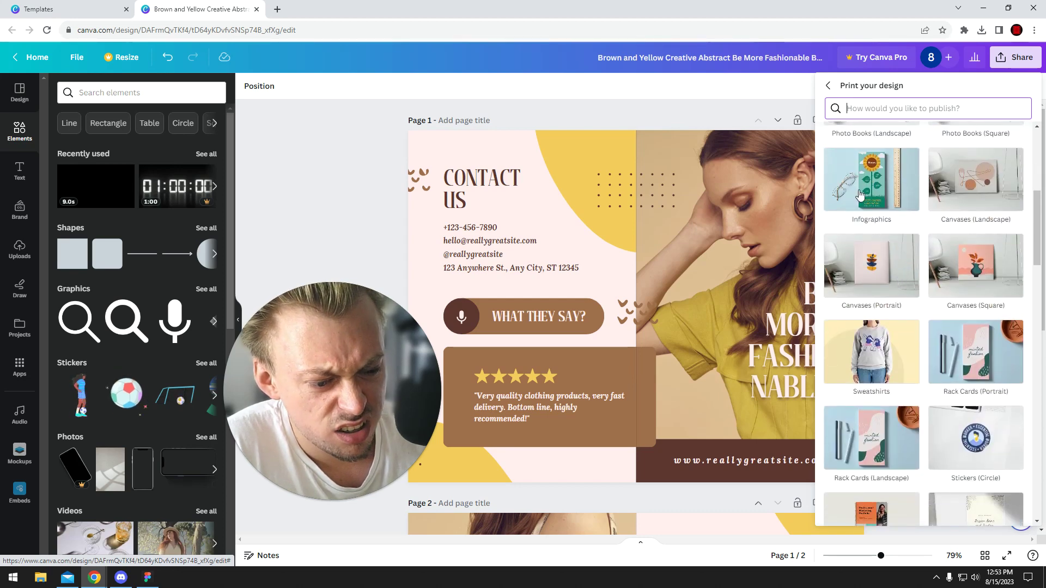
scroll(952, 351, down, 7)
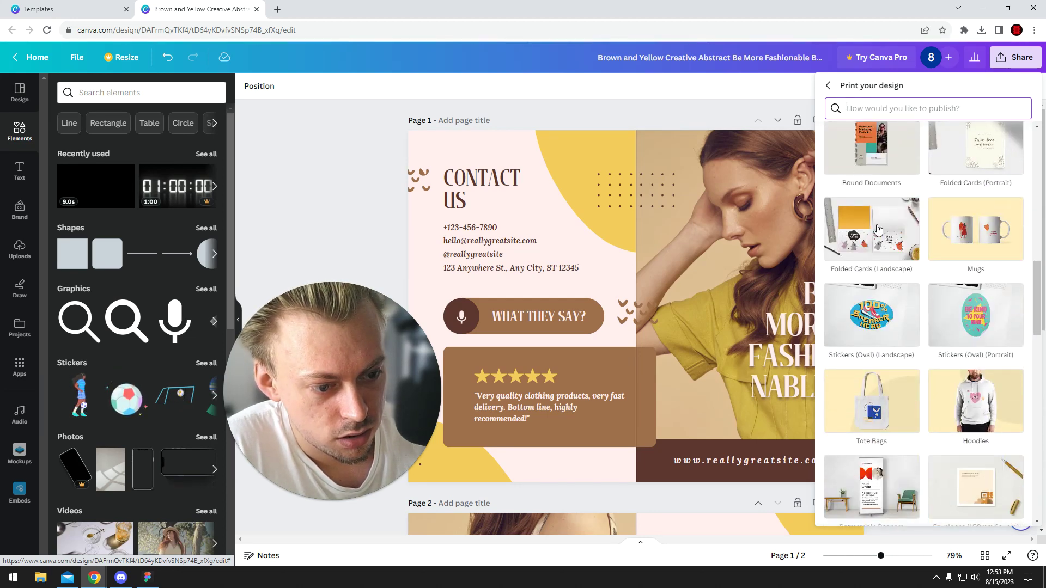
scroll(926, 272, down, 12)
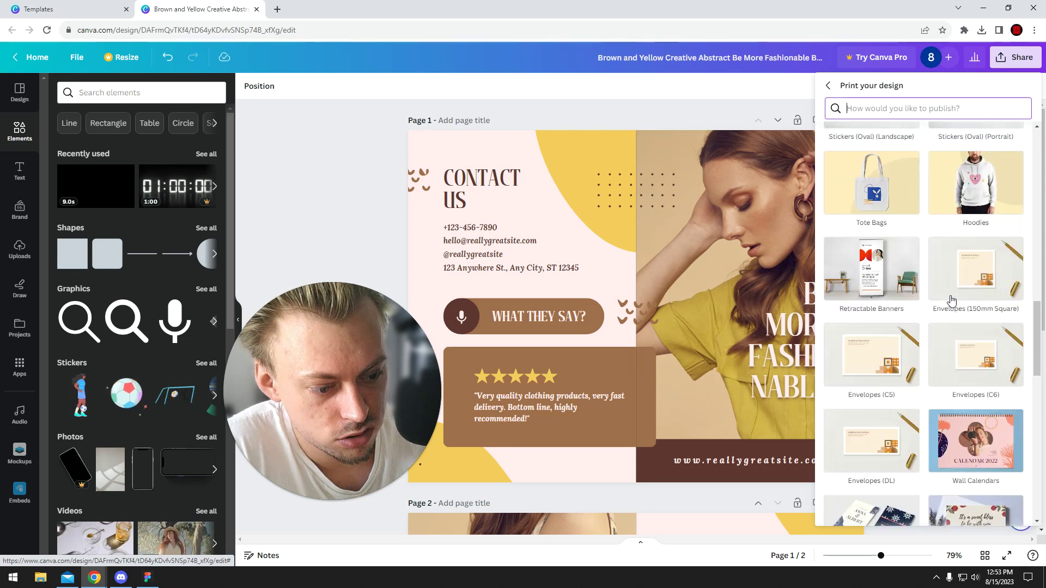
scroll(950, 299, down, 10)
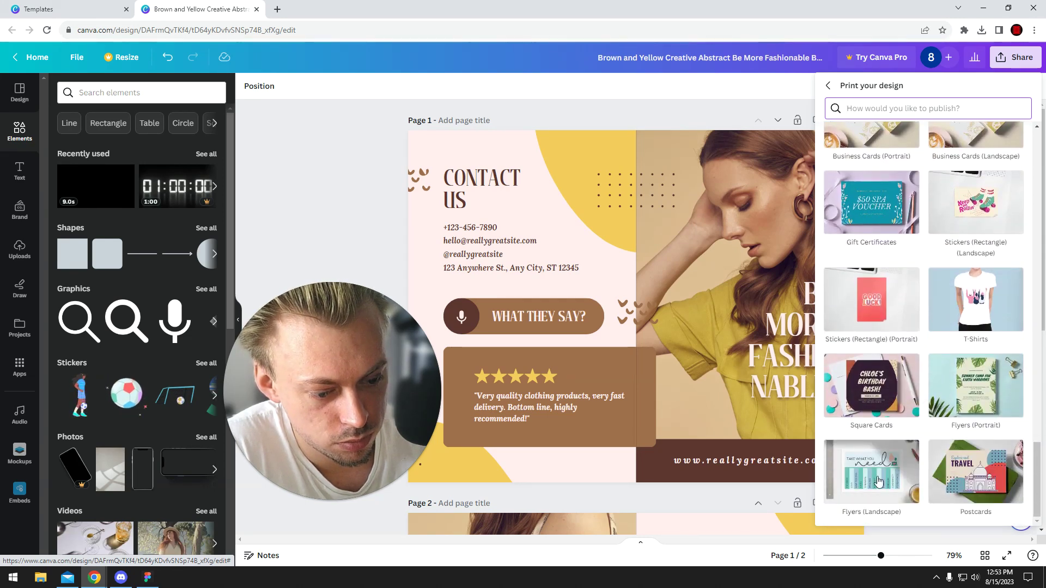
Step: Choose Flyers (Landscape) and resize the design into a landscape flyer, checking the enlarged preview
click(859, 480)
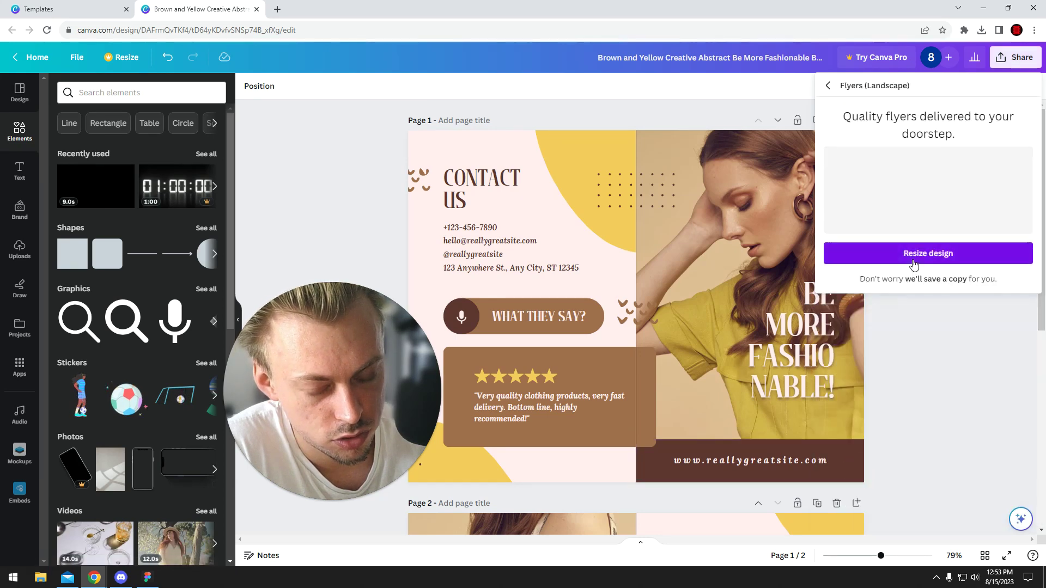
click(924, 307)
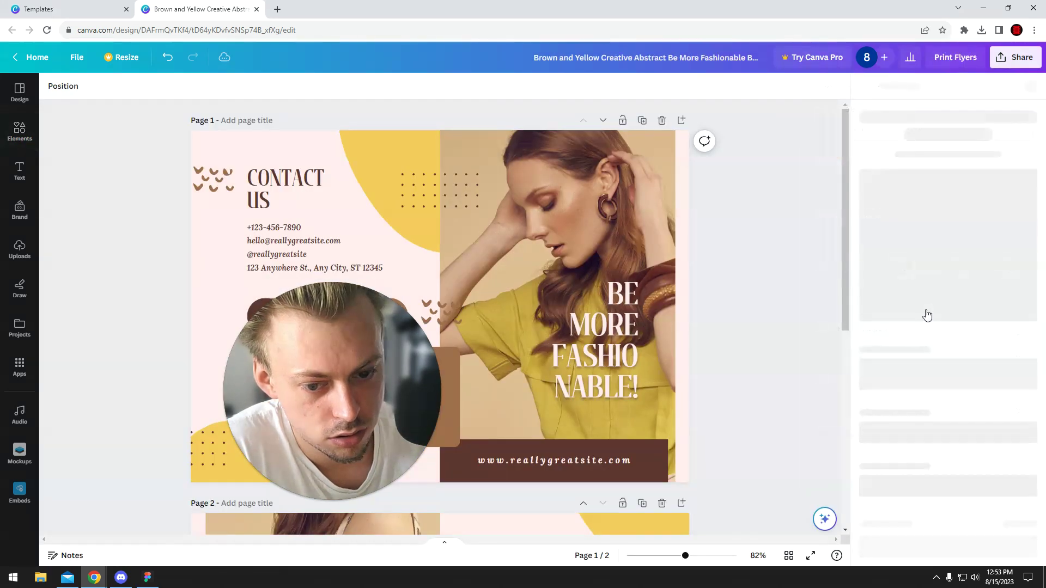
click(1013, 267)
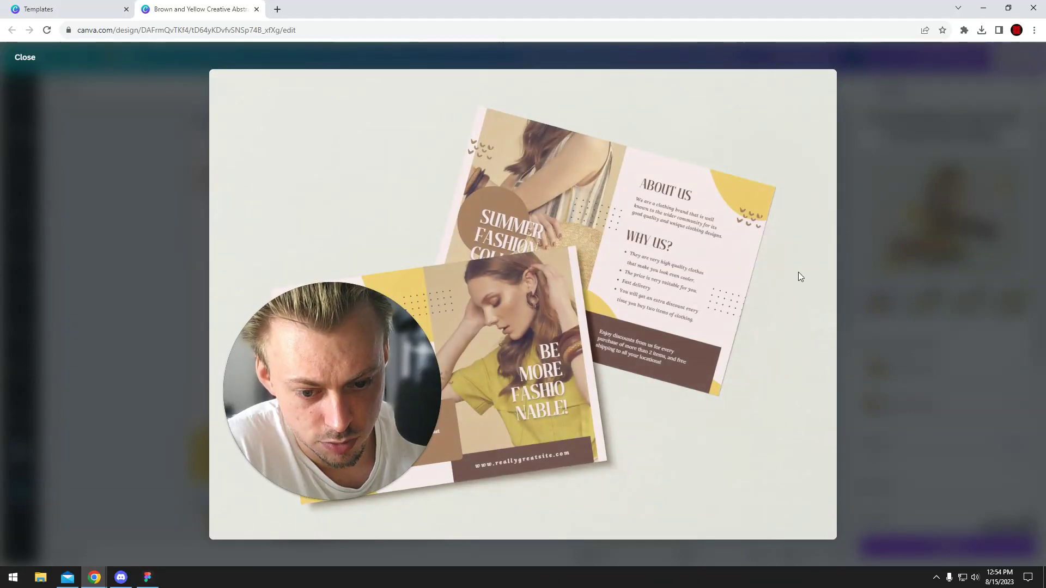
key(Escape)
Step: Nudge Page 1's right-hand elements slightly right and recheck the flyer print preview
drag(737, 130, 466, 486)
drag(687, 394, 704, 396)
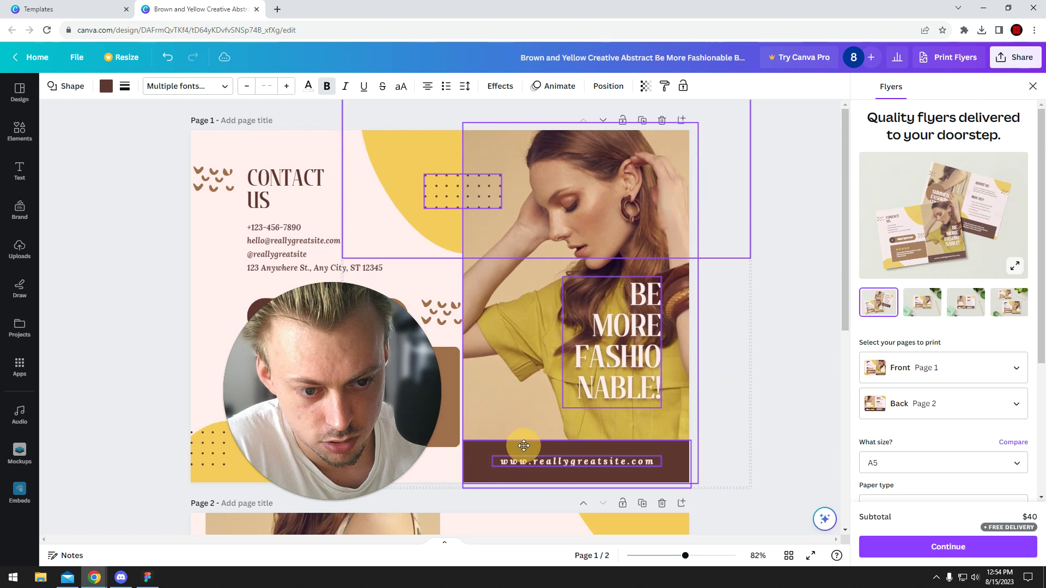
click(704, 395)
click(953, 201)
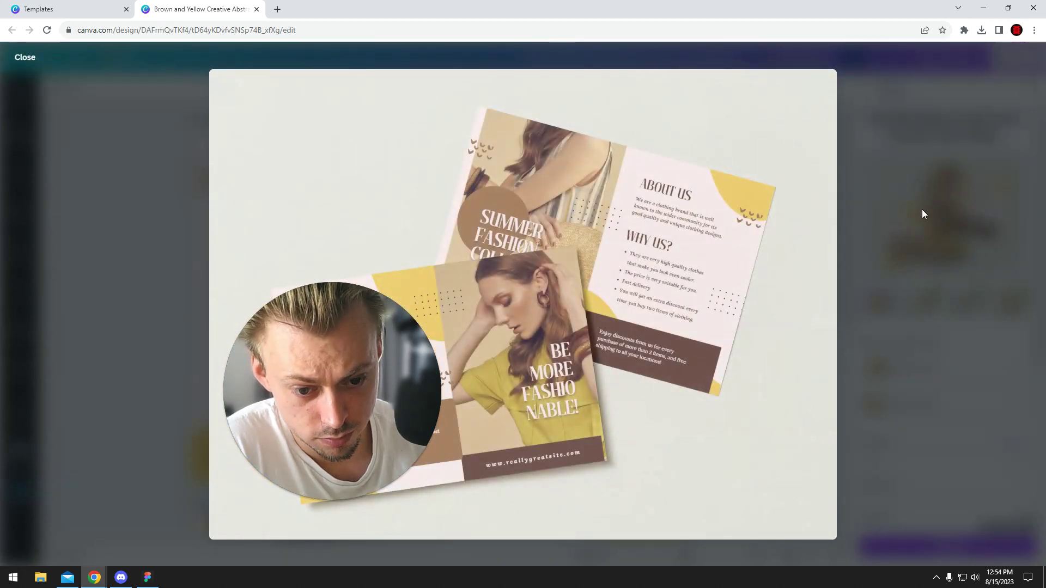
click(919, 209)
click(455, 263)
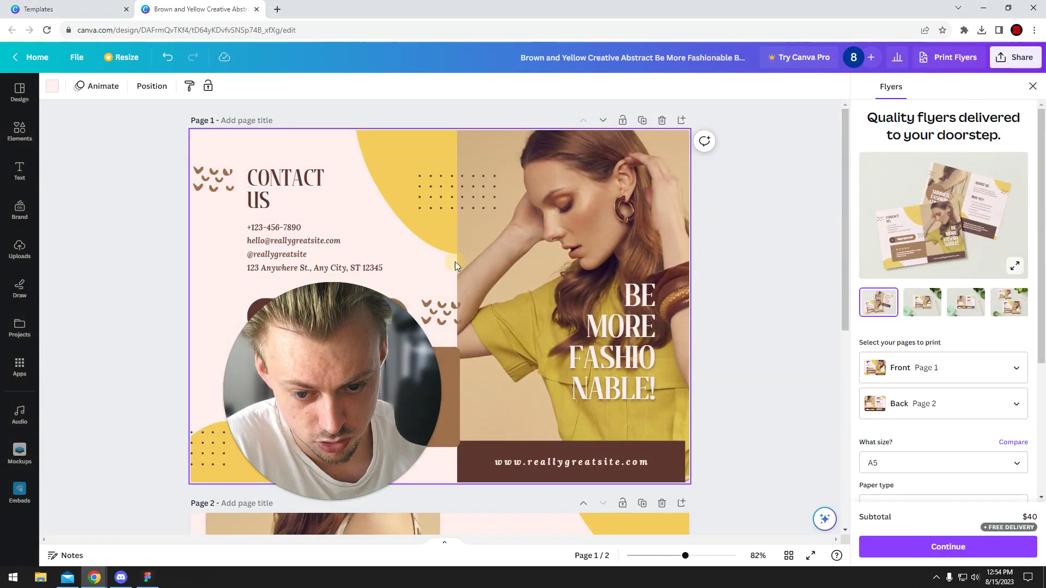
Step: Widen the front's model photo leftward toward the page middle, then close the Flyers print panel
click(457, 265)
drag(456, 266, 444, 267)
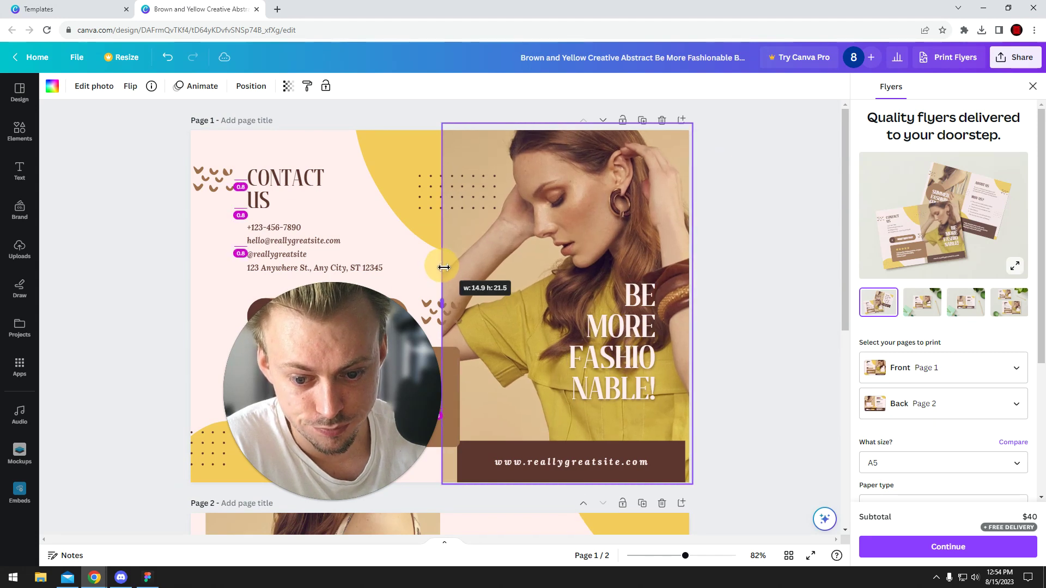
click(734, 259)
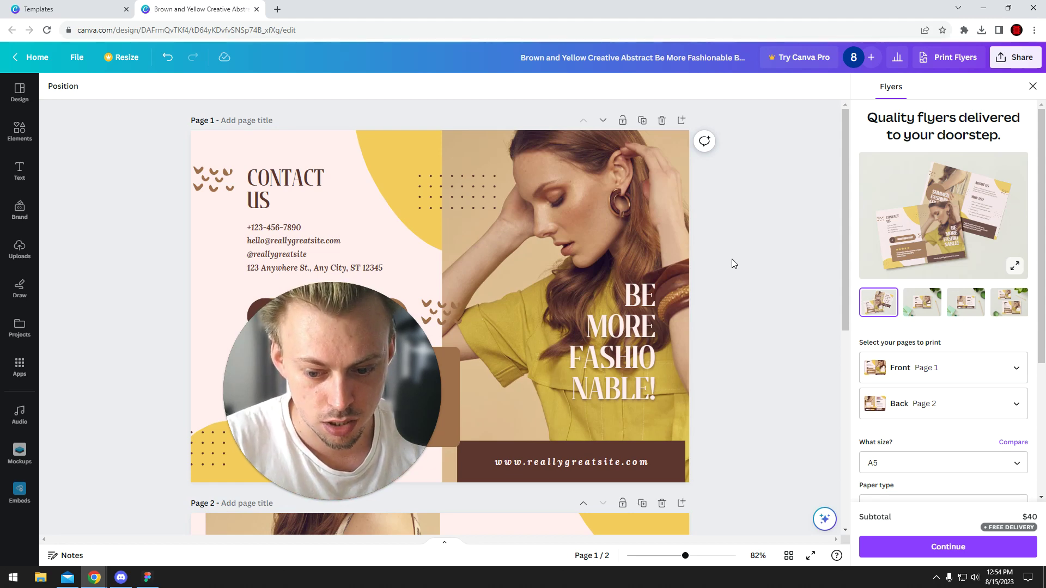
scroll(727, 289, down, 6)
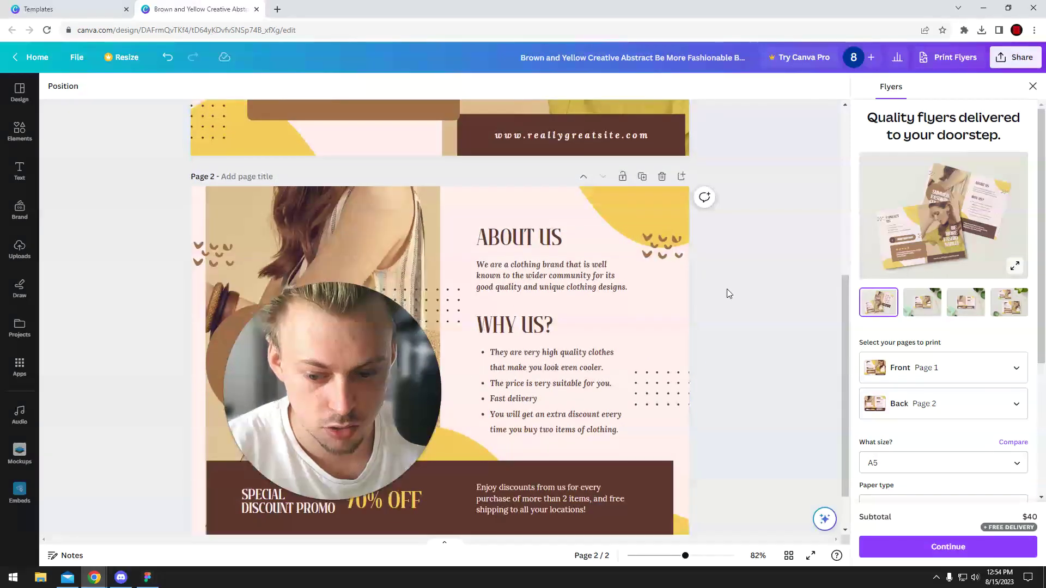
scroll(726, 289, up, 6)
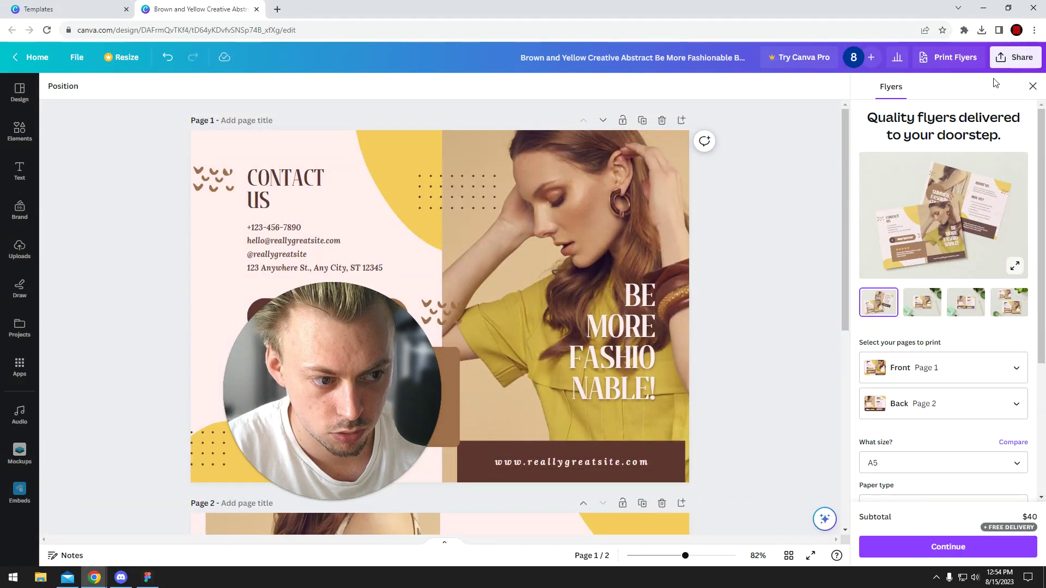
click(1031, 88)
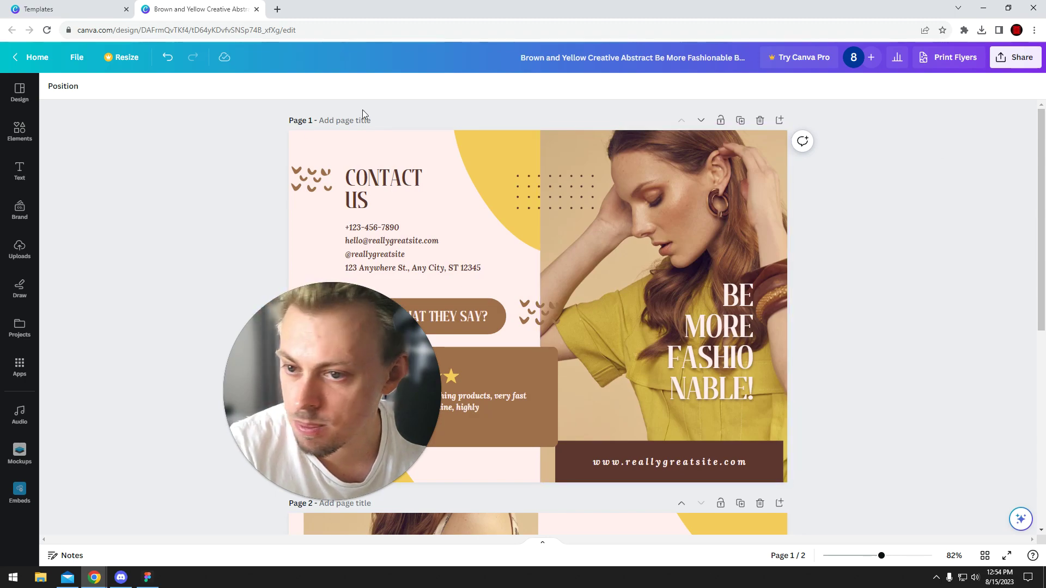
Step: Return to the template browsing page, closing the duplicate brochure tab and template preview
click(82, 7)
middle_click(188, 18)
key(Escape)
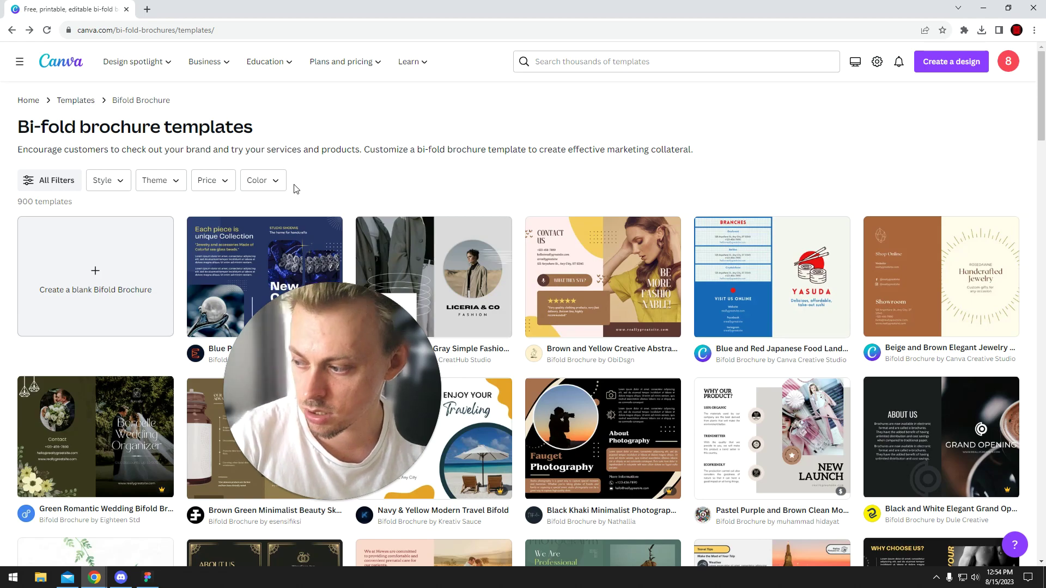
scroll(320, 185, down, 5)
scroll(437, 216, up, 5)
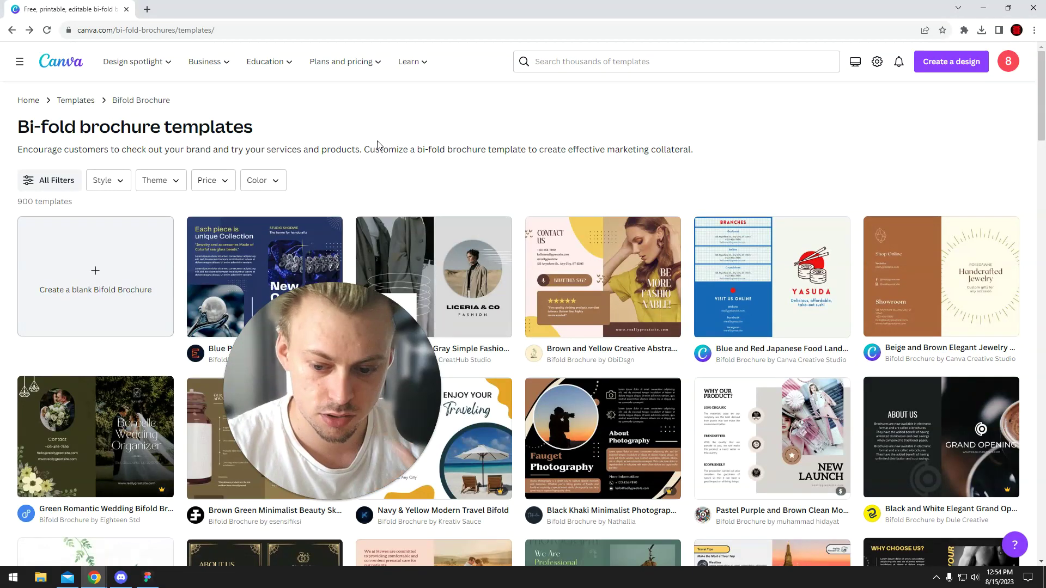
key(alt+Left)
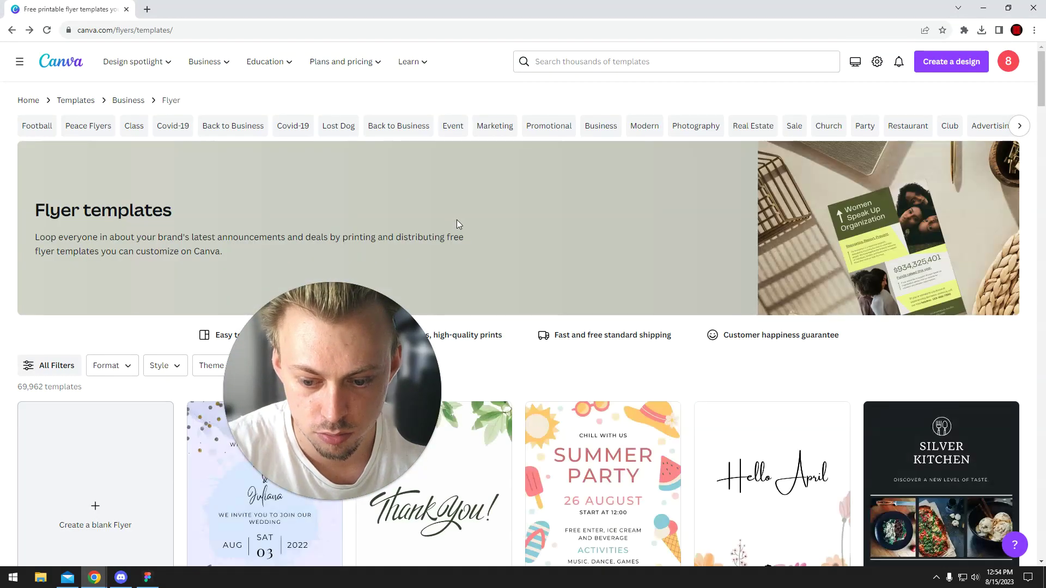
Step: Scroll through the free printable flyer templates such as Spring Sale and Grand Opening
scroll(483, 231, down, 3)
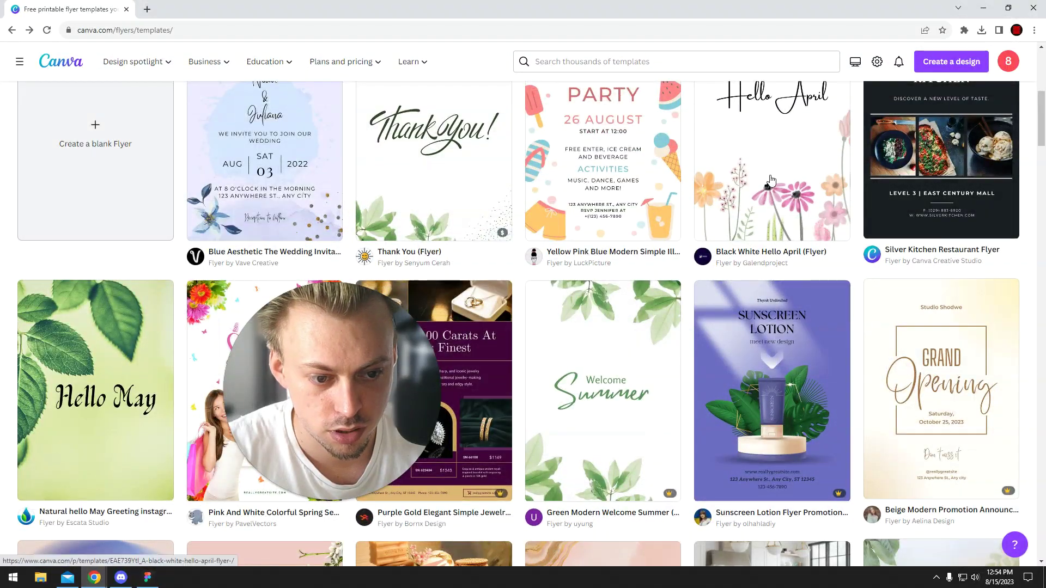
scroll(771, 180, down, 4)
scroll(935, 186, down, 3)
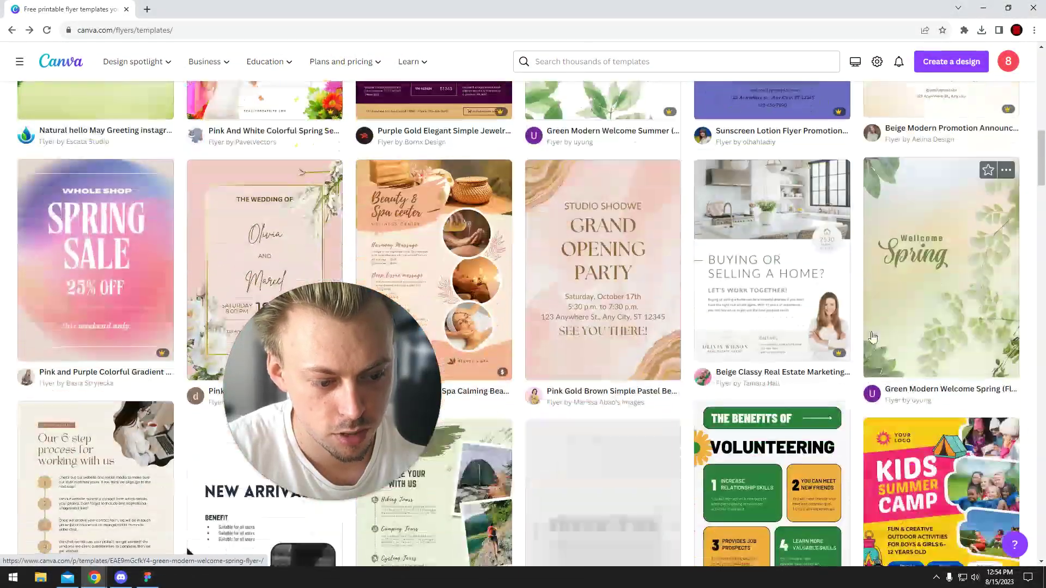
scroll(501, 285, down, 4)
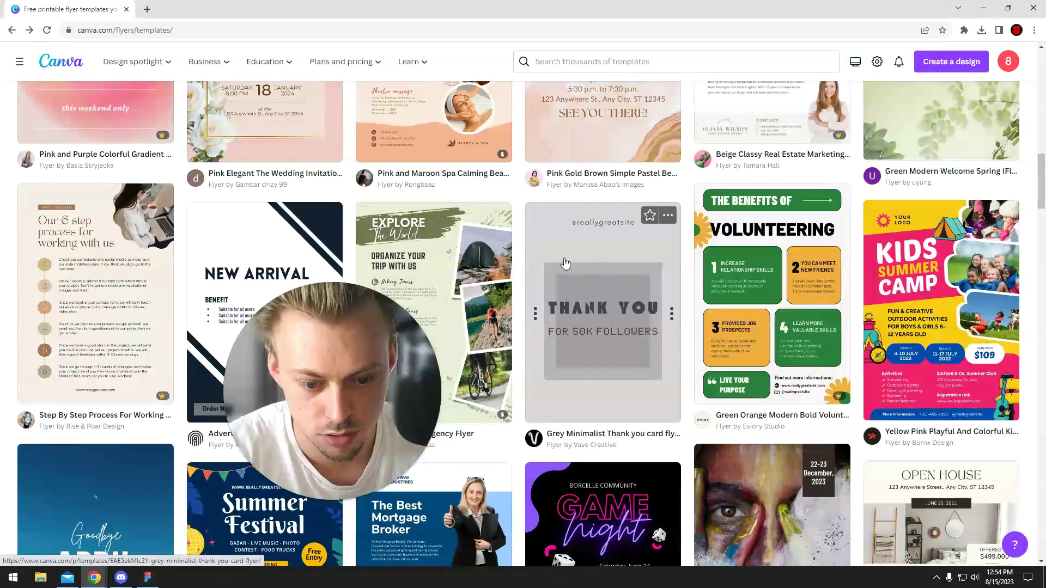
scroll(282, 144, down, 4)
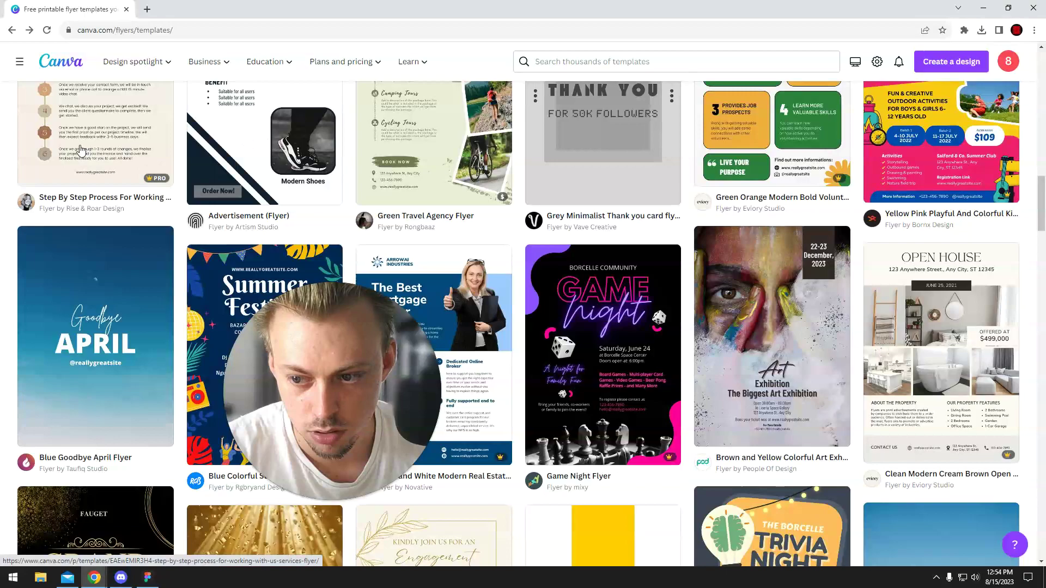
scroll(99, 338, down, 3)
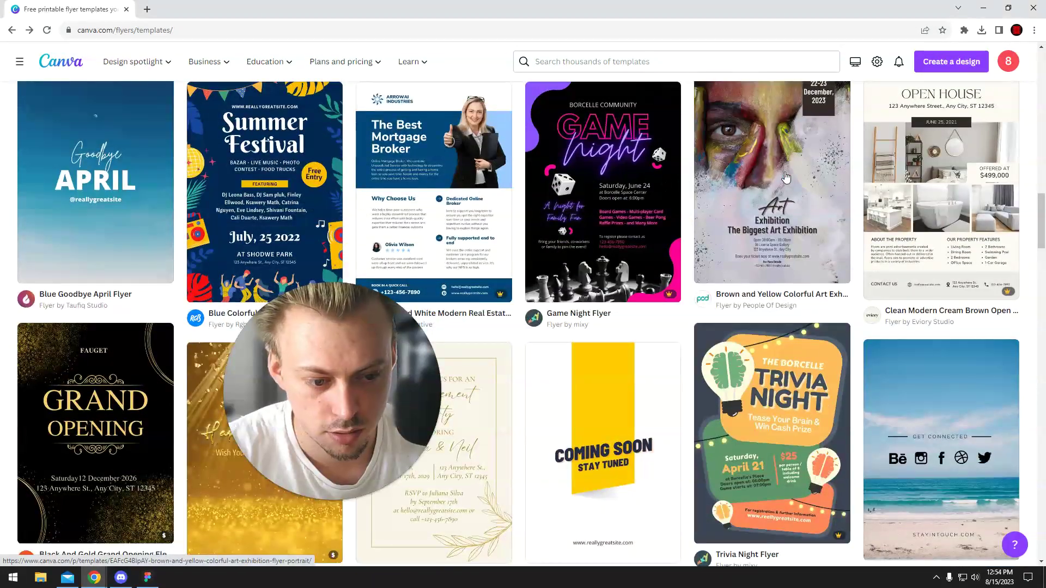
scroll(956, 175, down, 4)
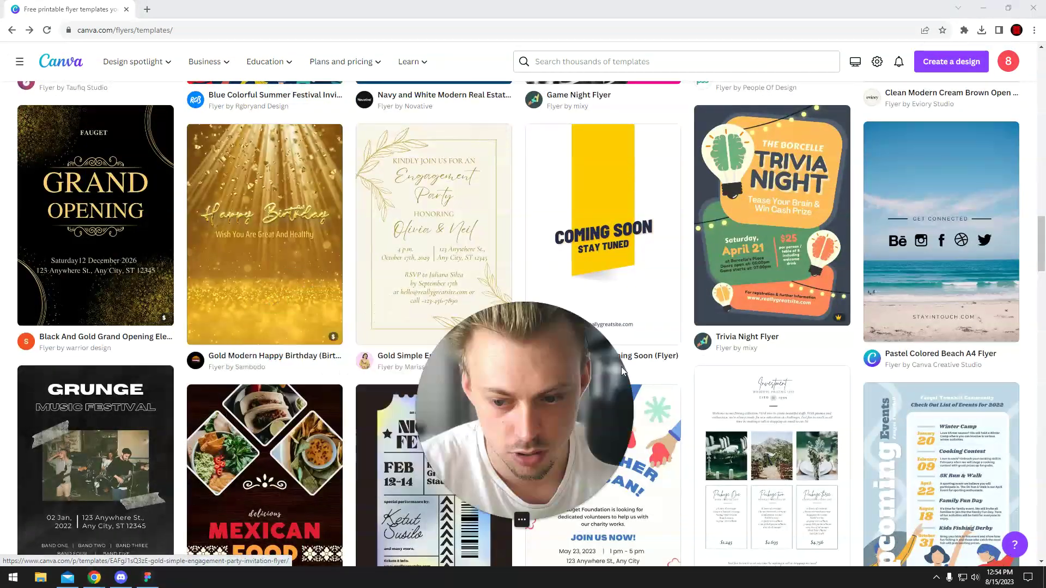
scroll(333, 258, up, 3)
click(591, 63)
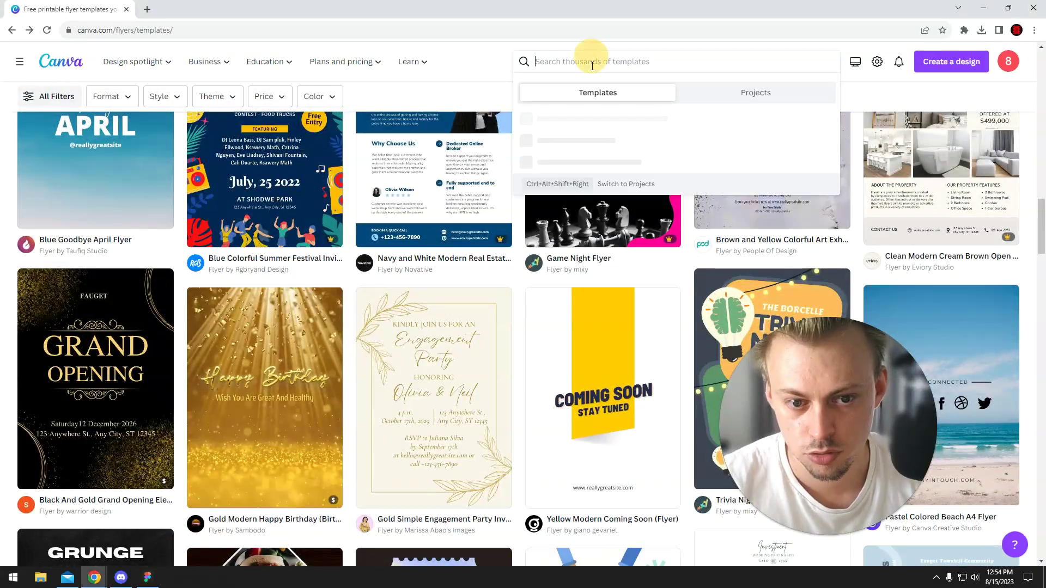
scroll(233, 195, up, 8)
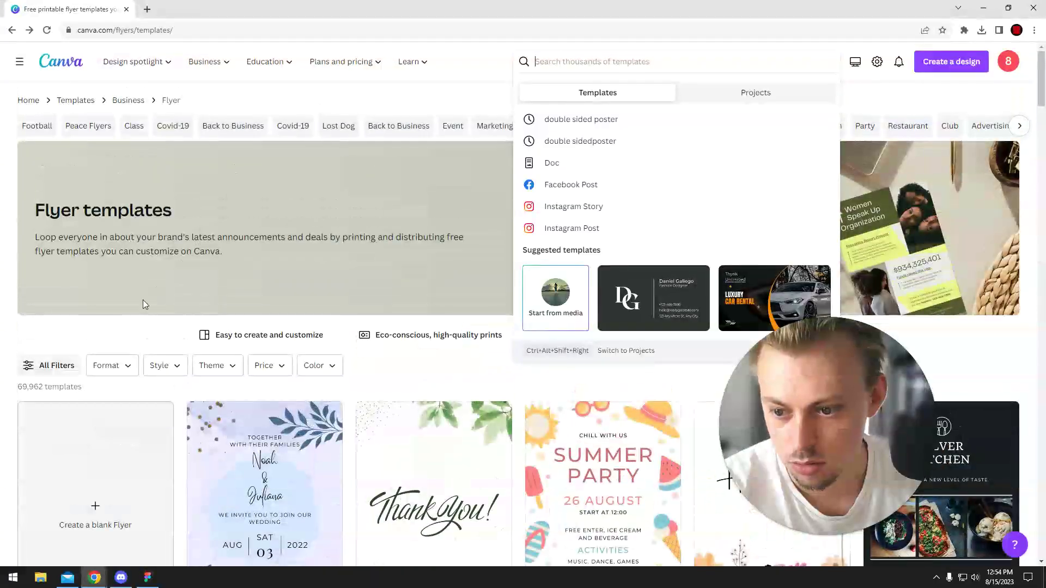
Step: Review the Format, Style, Theme and Color filter options for the templates
click(129, 327)
click(127, 367)
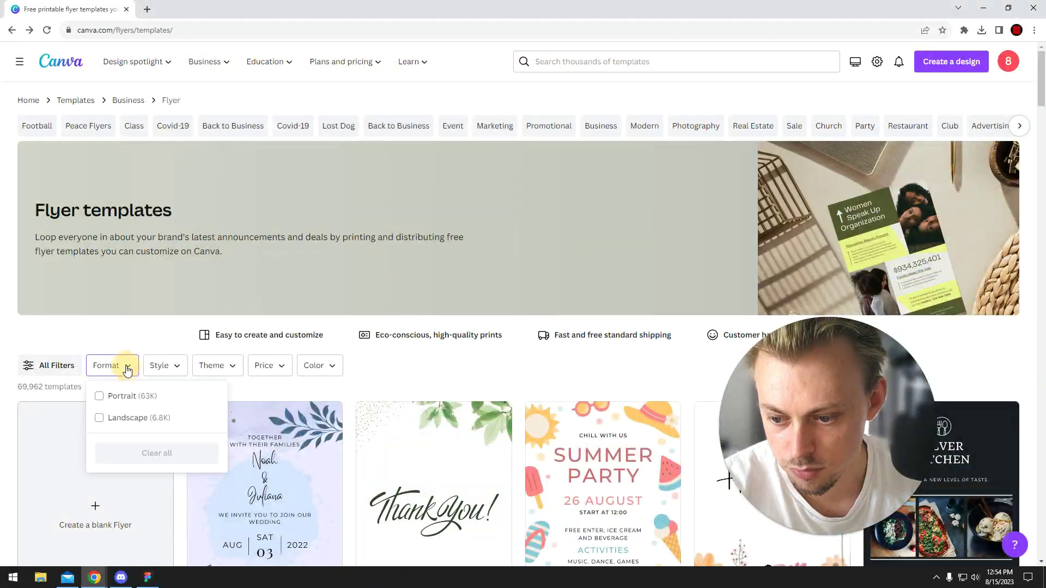
click(177, 364)
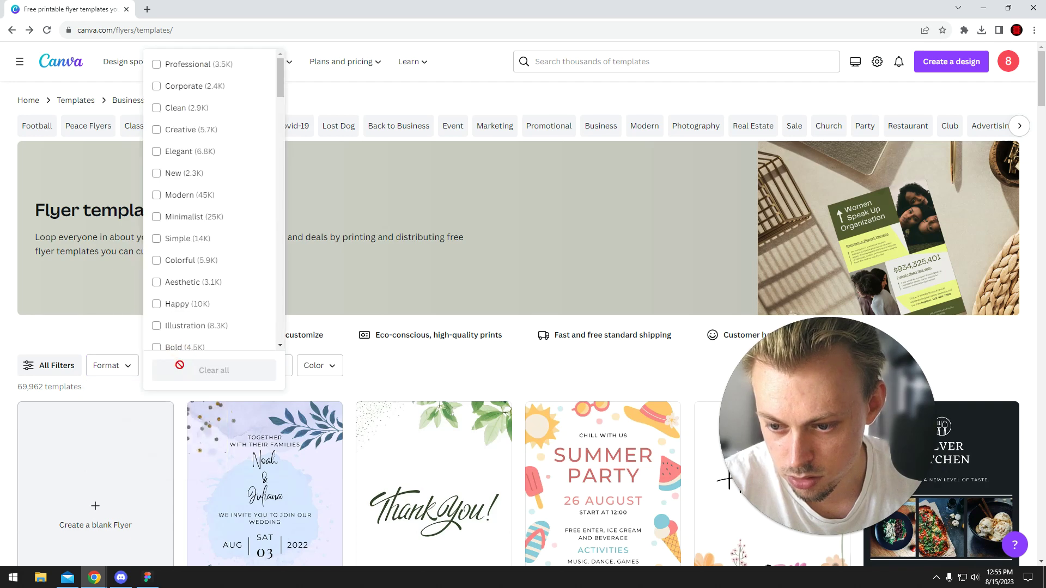
click(443, 381)
click(234, 367)
click(423, 370)
click(312, 366)
click(473, 368)
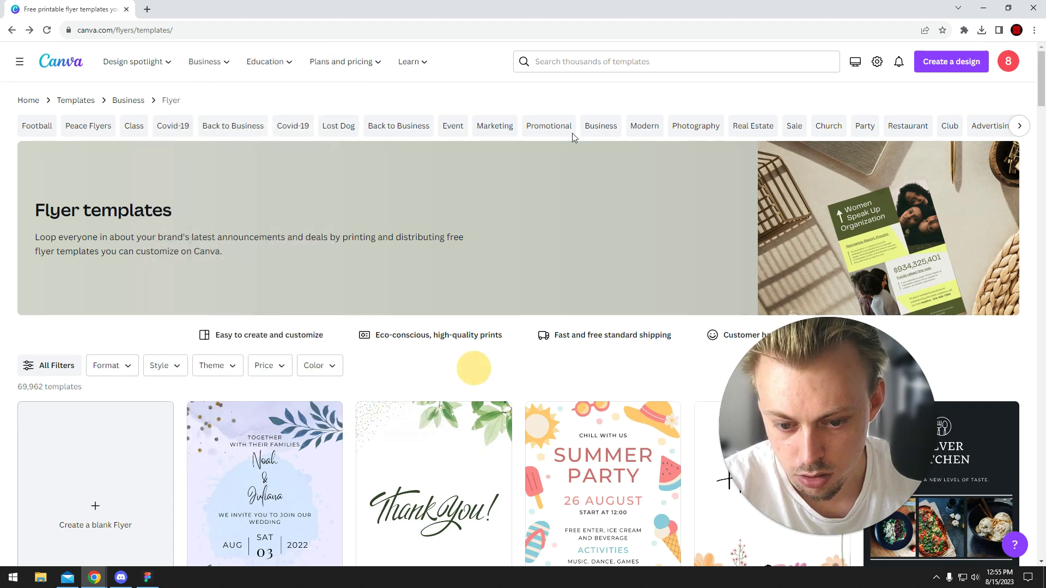
Step: Search templates for 'flyer double side' to list the Flyer Double Side results
click(631, 60)
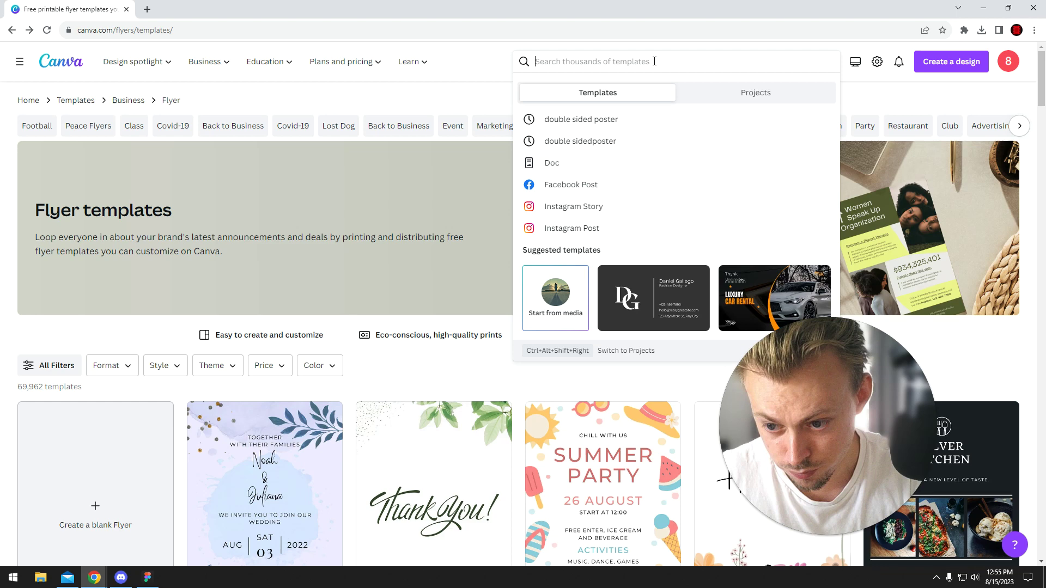
text(flyer doubl)
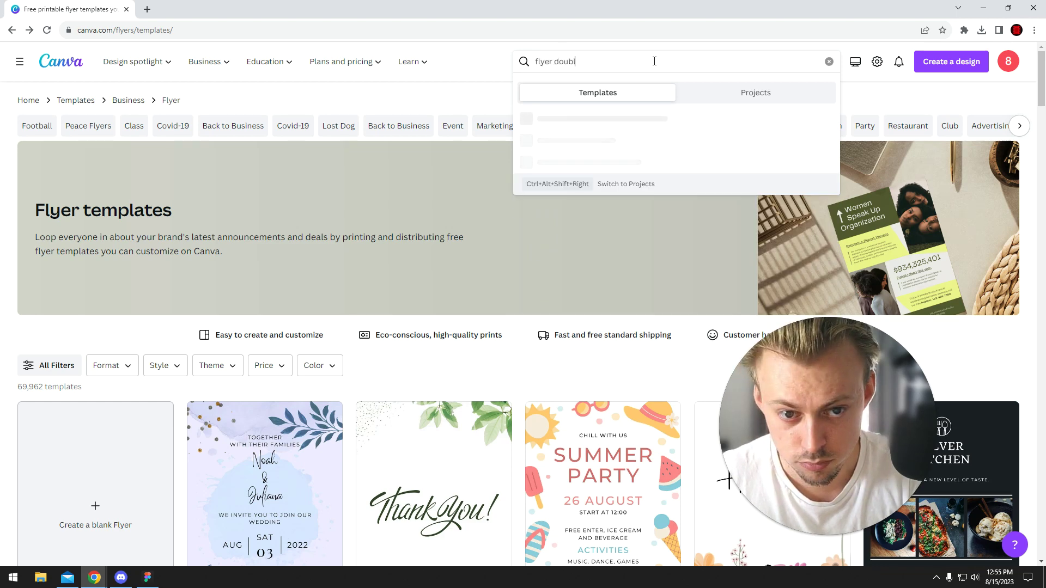
text(e side)
key(Return)
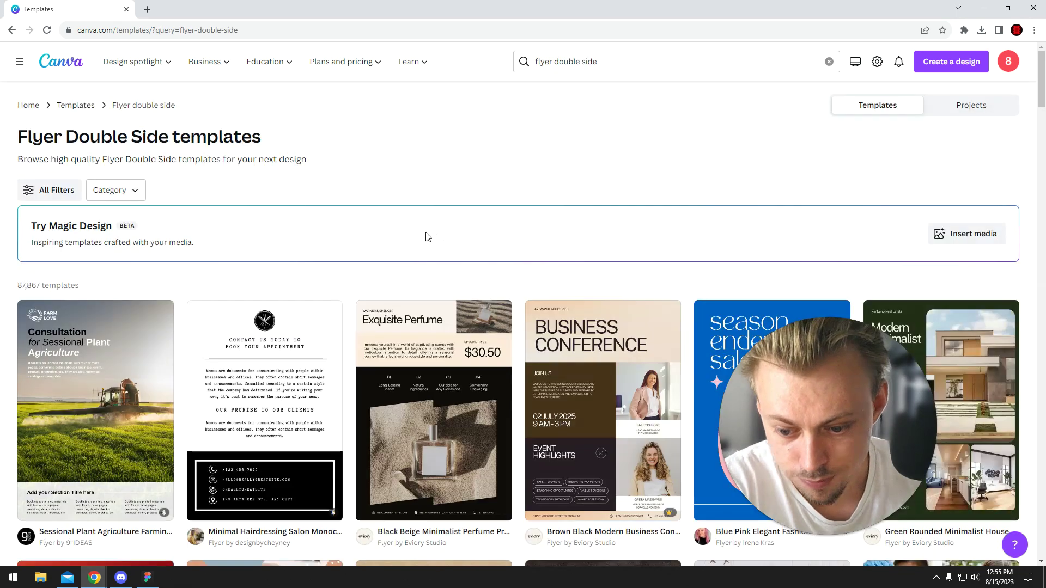
scroll(465, 240, down, 3)
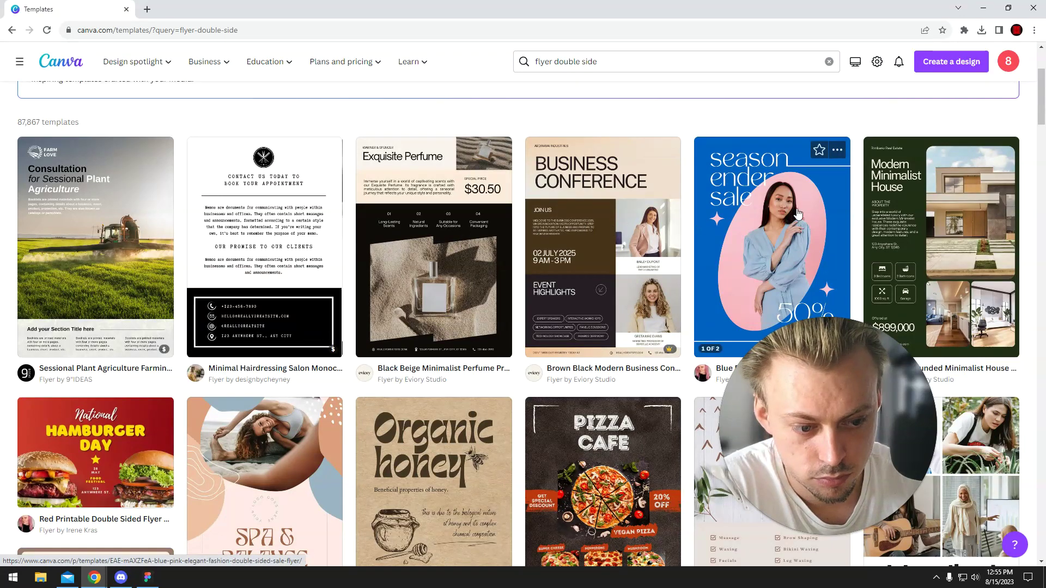
scroll(697, 223, down, 1)
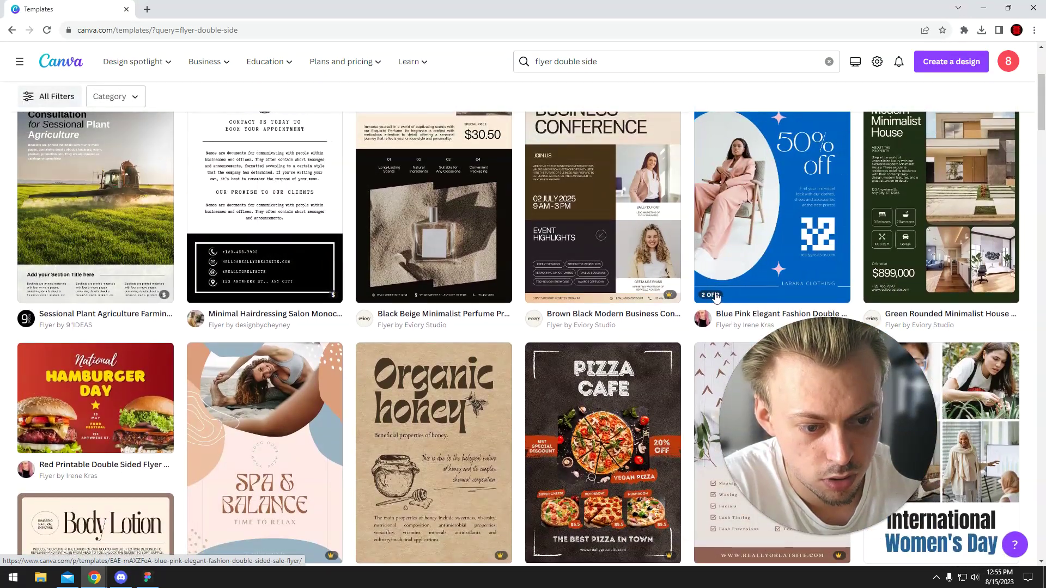
scroll(442, 277, down, 3)
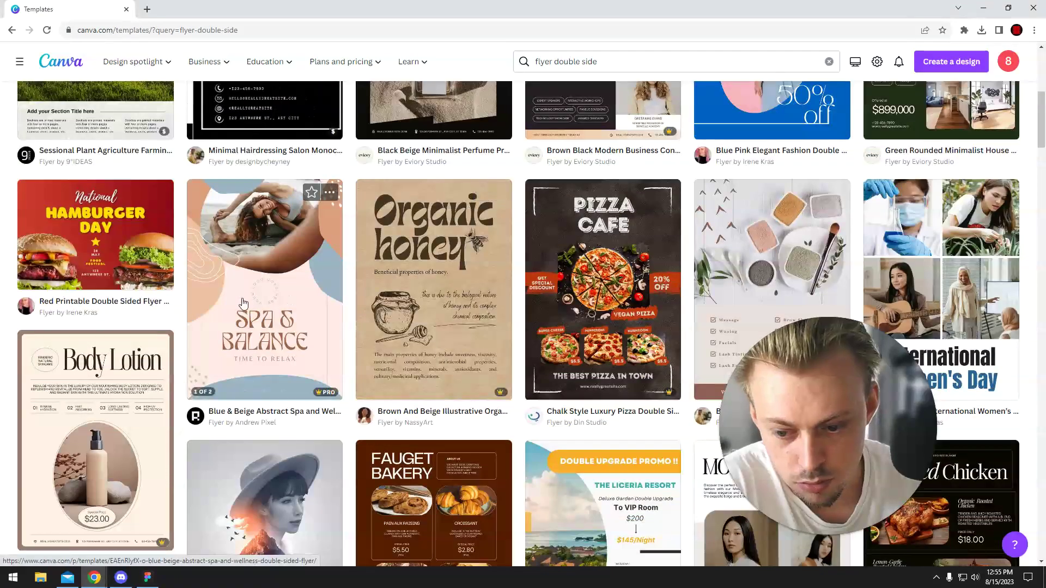
scroll(267, 246, down, 3)
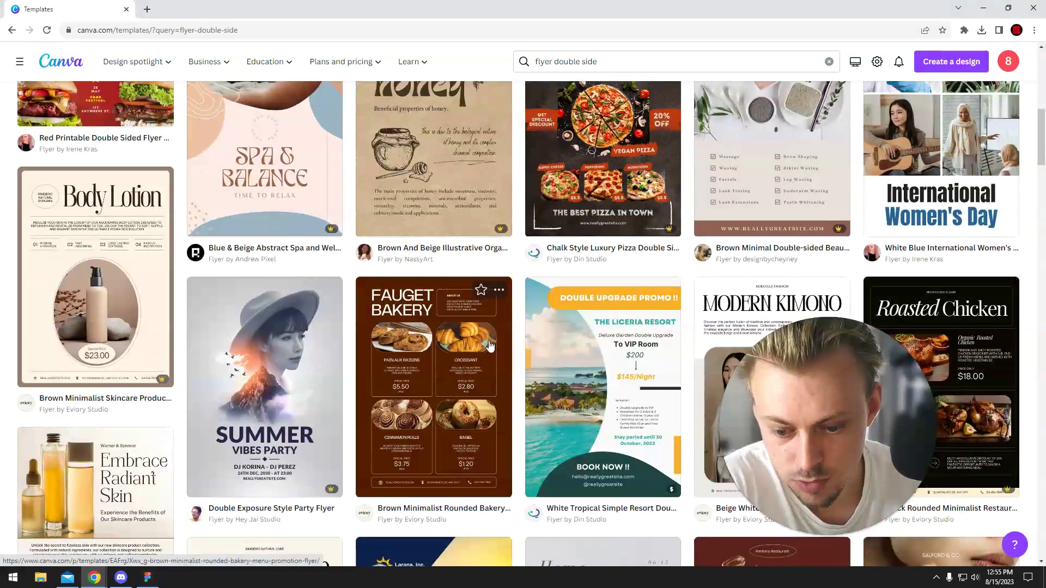
scroll(468, 283, down, 3)
scroll(463, 299, down, 3)
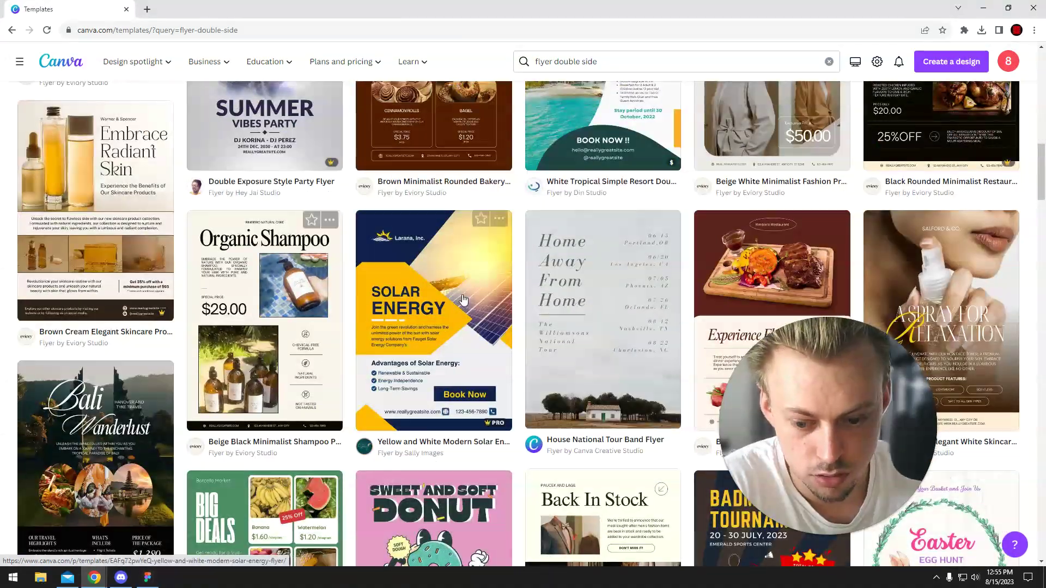
scroll(133, 291, down, 3)
scroll(42, 222, up, 12)
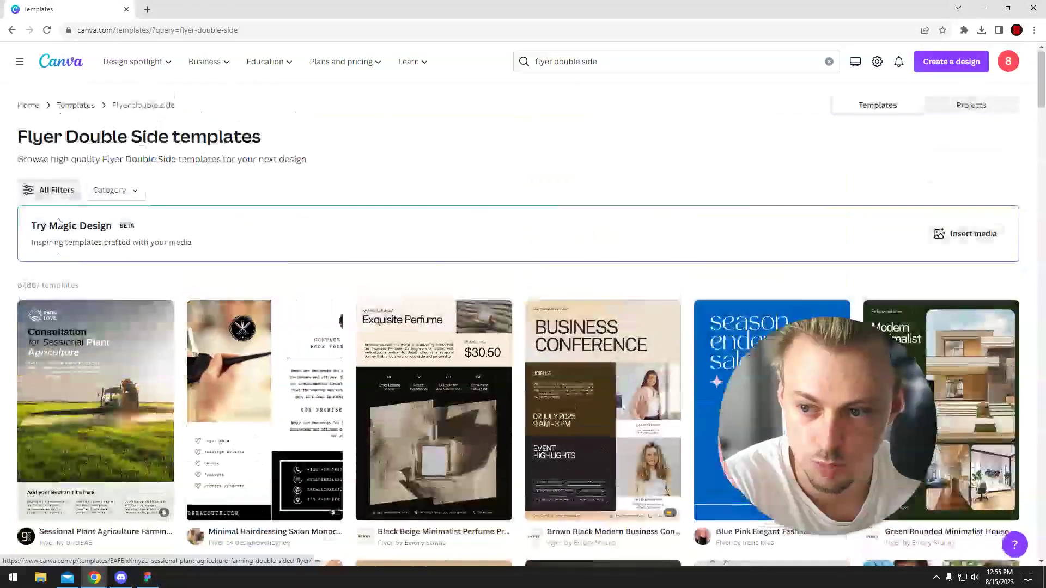
click(49, 189)
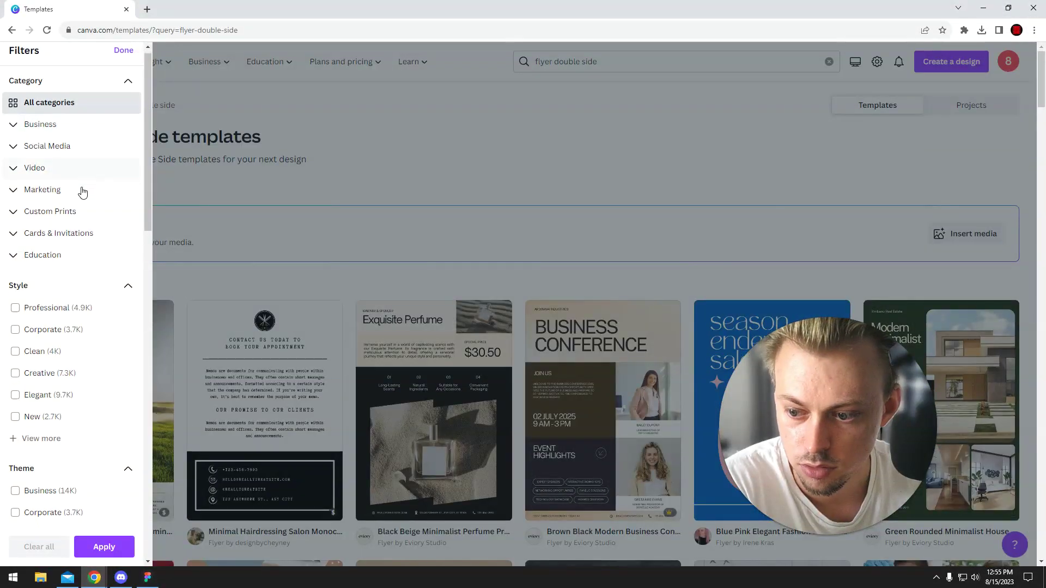
scroll(59, 317, down, 4)
scroll(59, 317, down, 10)
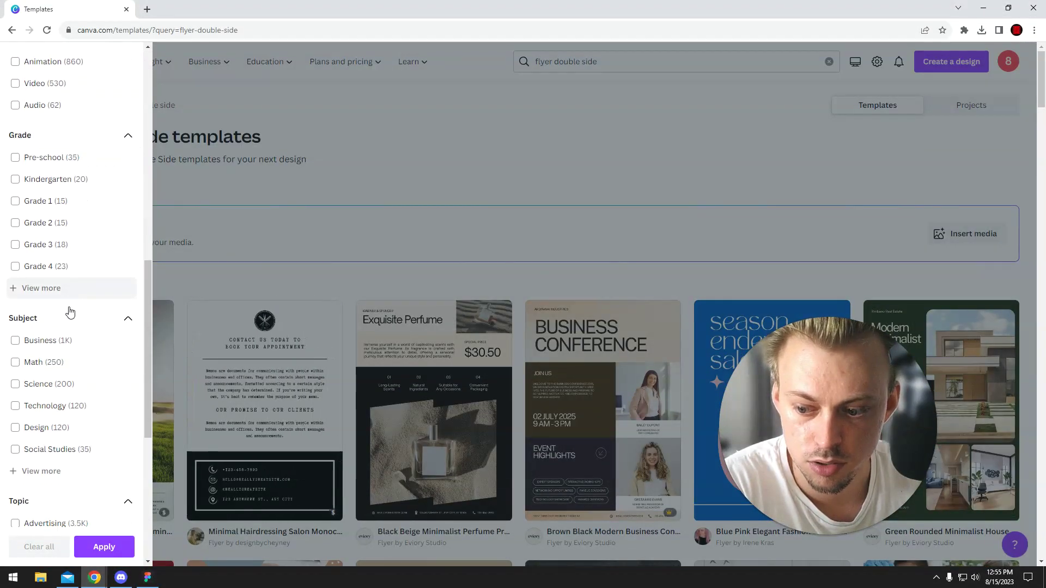
scroll(71, 312, down, 1)
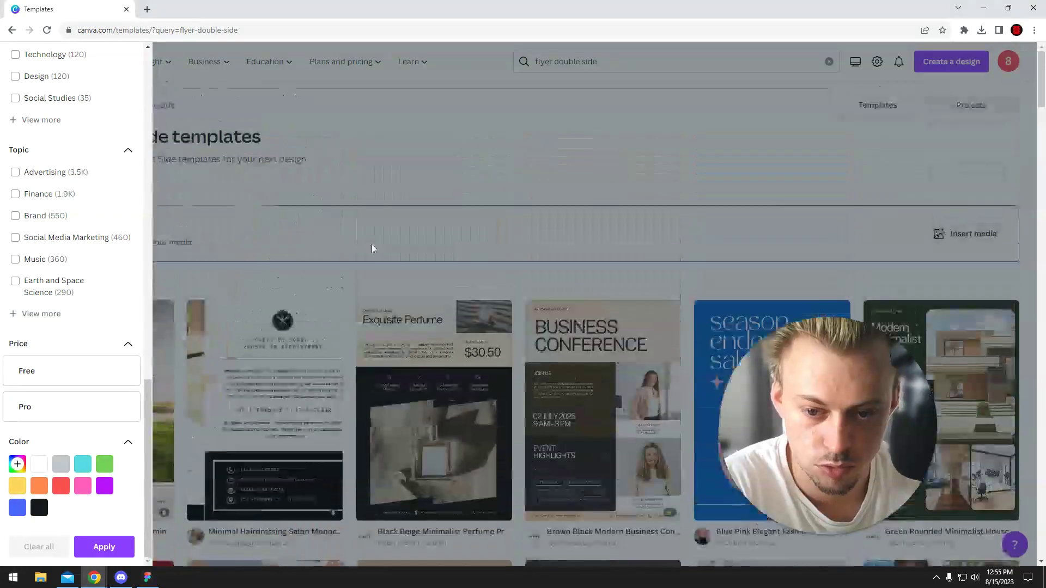
click(433, 184)
drag(820, 525, 299, 454)
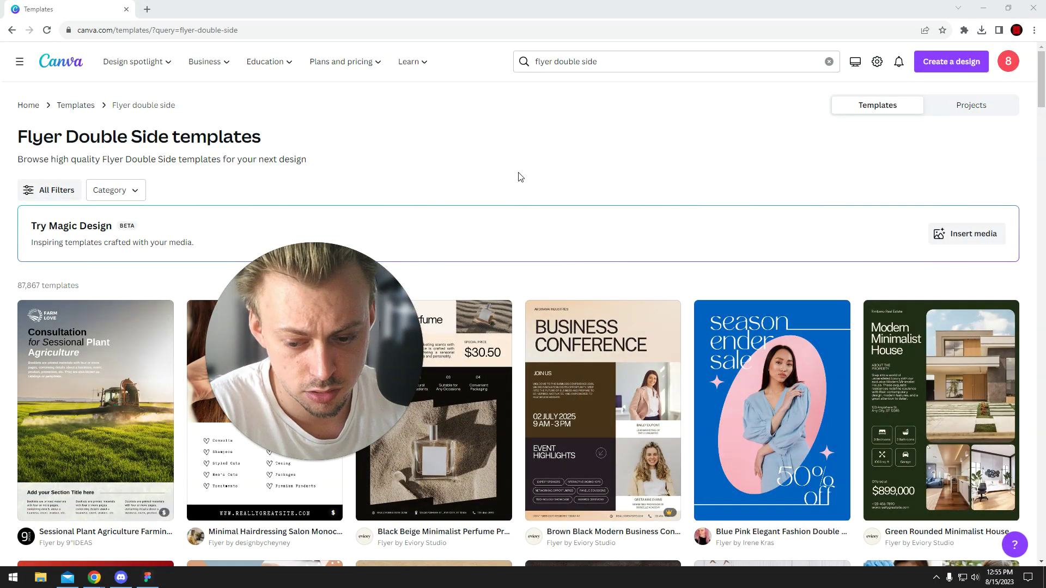
mouse_move(664, 311)
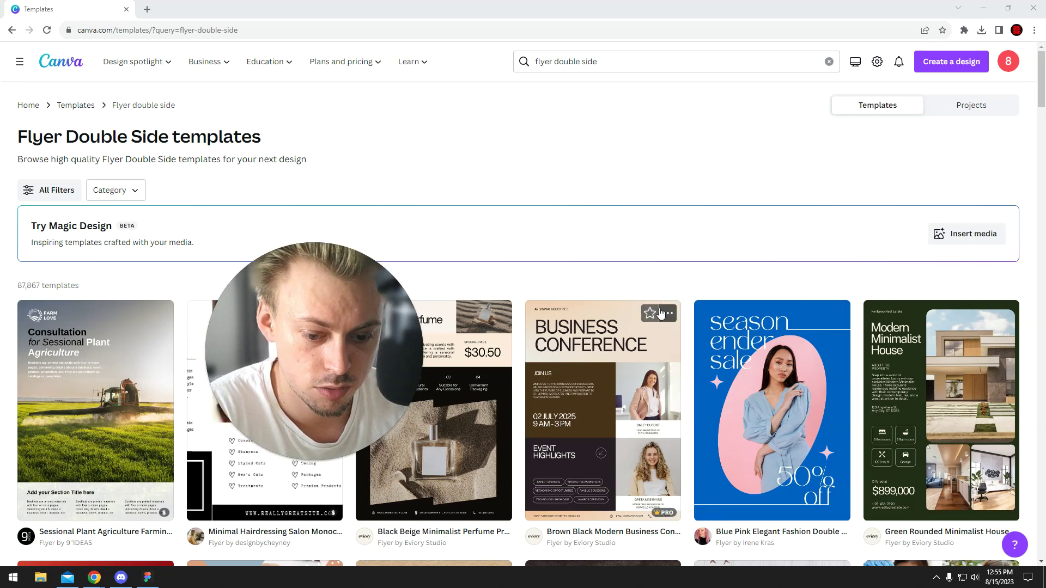